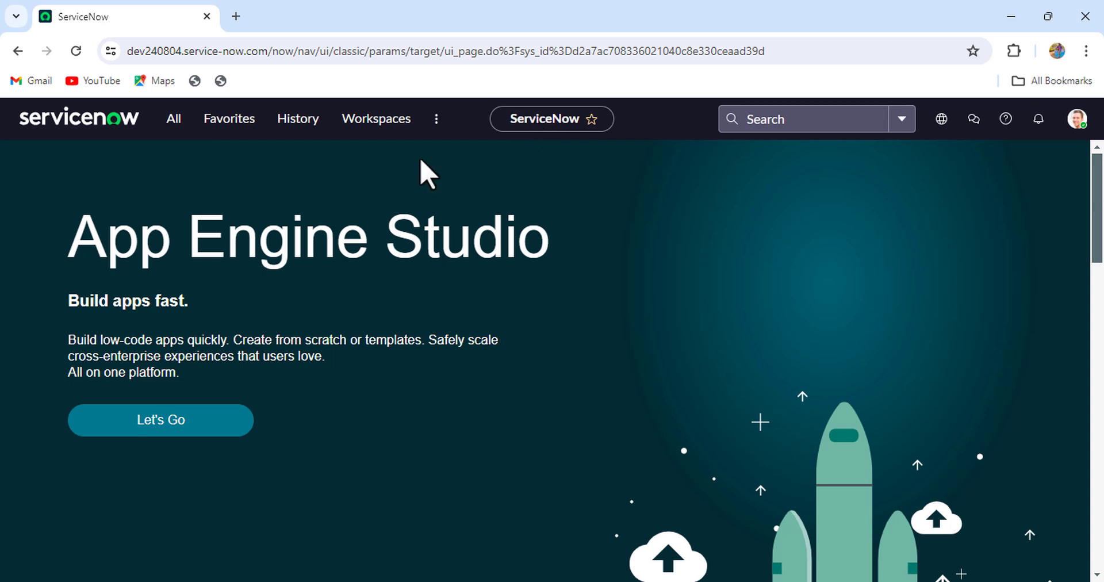
# Open the Incidents list by entering incident.list in the All navigator.
pyautogui.click(167, 128)
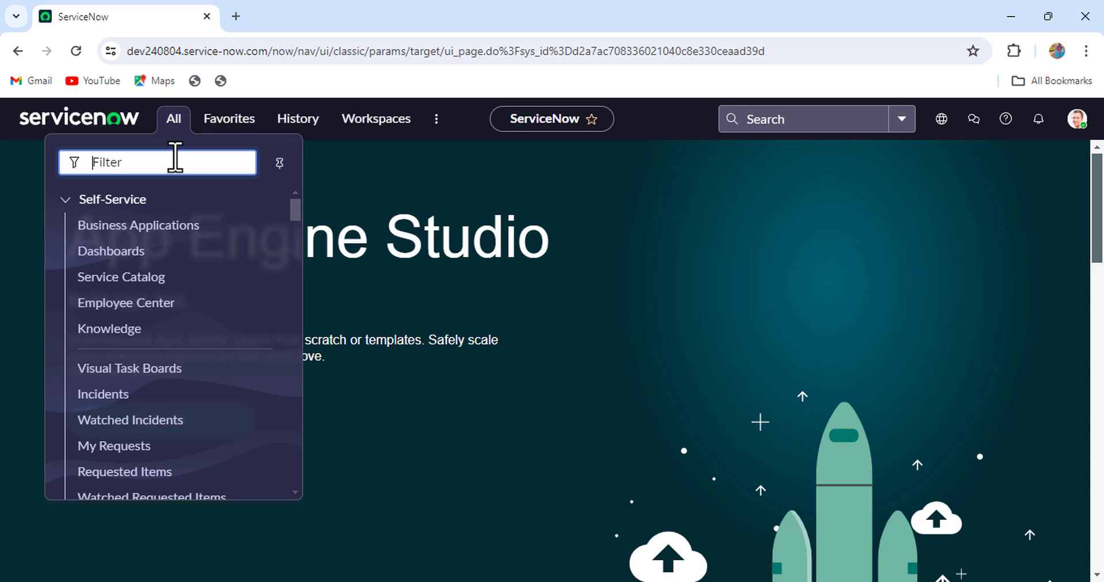
pyautogui.write('incident.list')
pyautogui.press('Return')
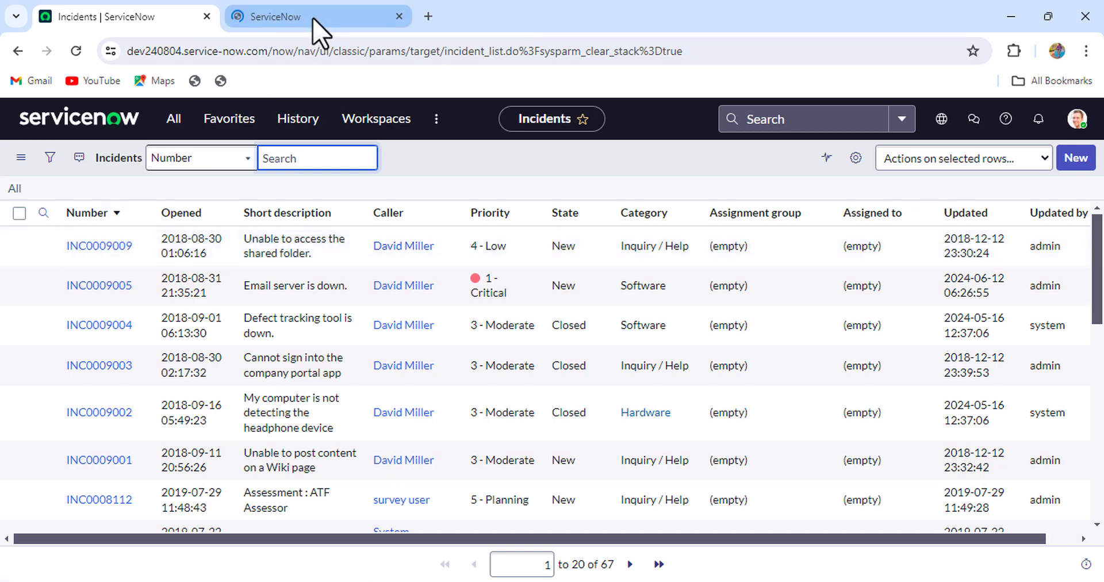
# Add the work note 'This worknotes updated by me.' to INC0009009 and save the incident.
pyautogui.click(320, 18)
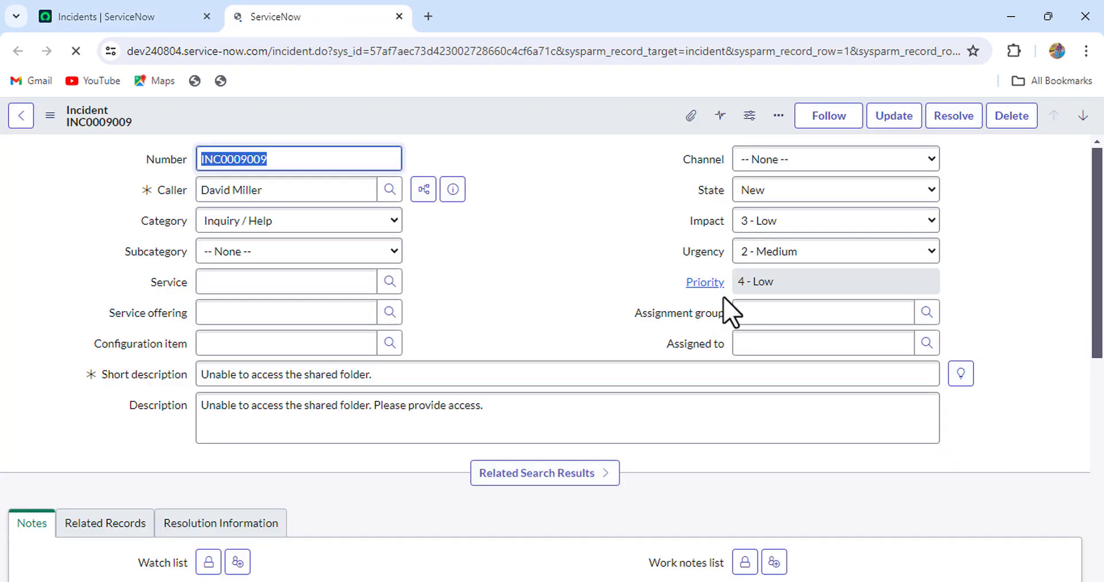
pyautogui.moveTo(1100, 230); pyautogui.dragTo(1100, 335)
pyautogui.click(716, 336)
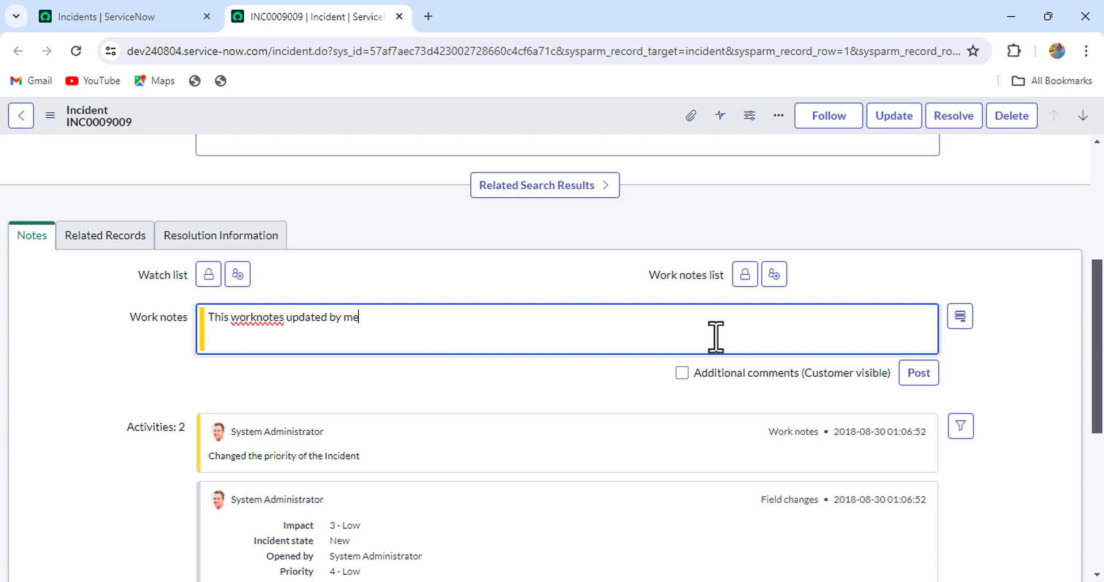
pyautogui.rightClick(573, 118)
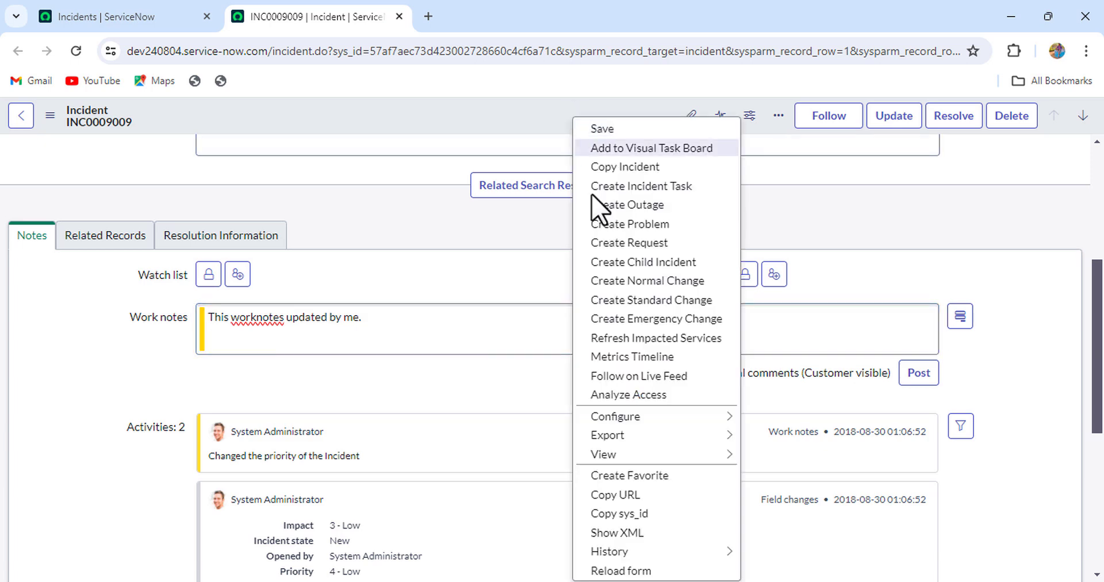
pyautogui.click(627, 130)
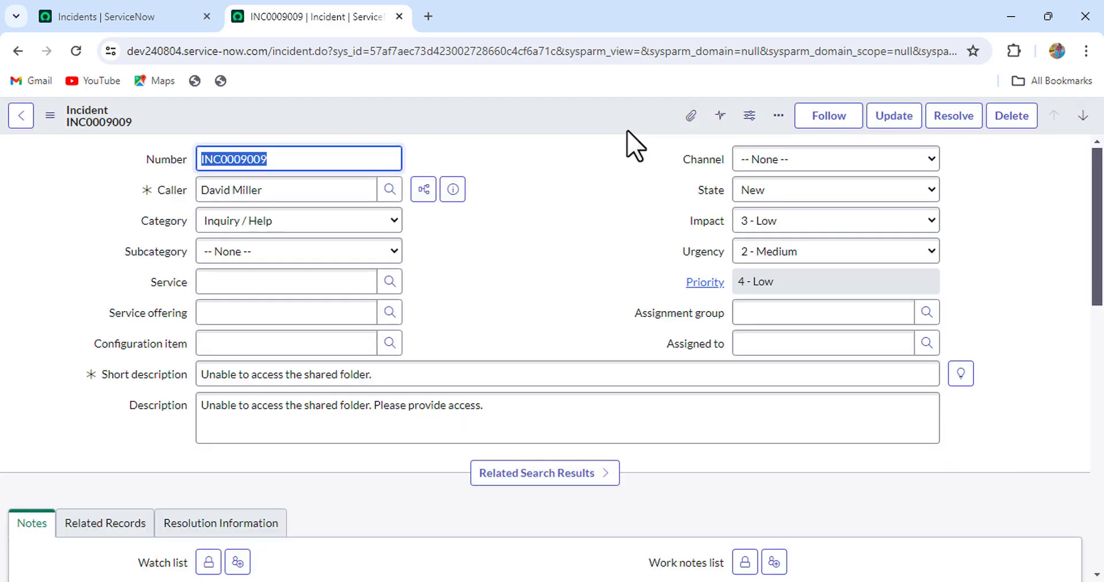
# Scroll INC0009009's form to confirm the new work note in the Activities history.
pyautogui.scroll(-5, 552, 357)
pyautogui.scroll(3, 552, 357)
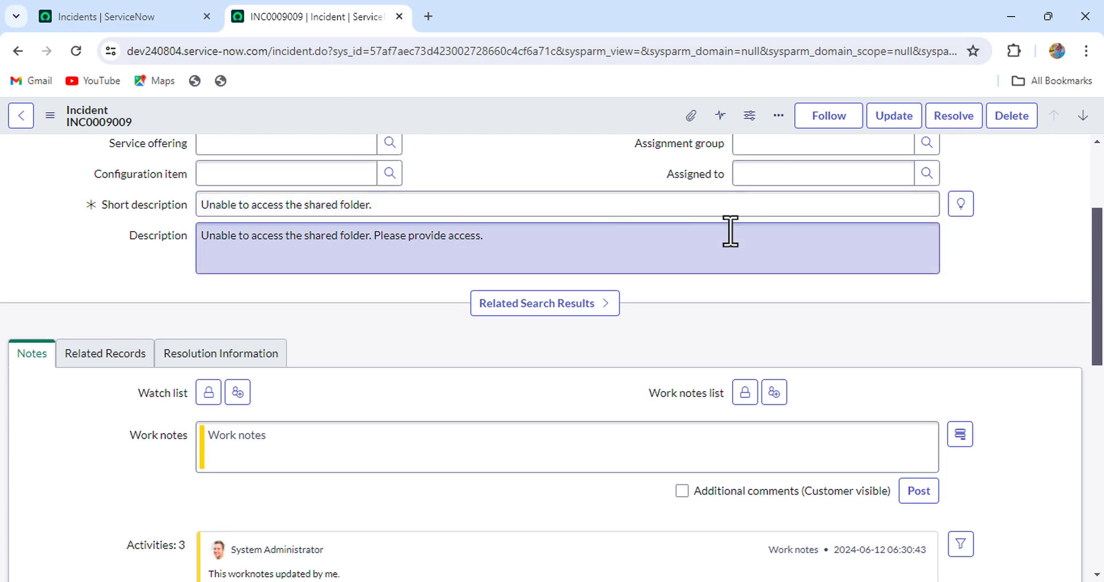
pyautogui.scroll(-2, 552, 357)
pyautogui.scroll(-1, 553, 357)
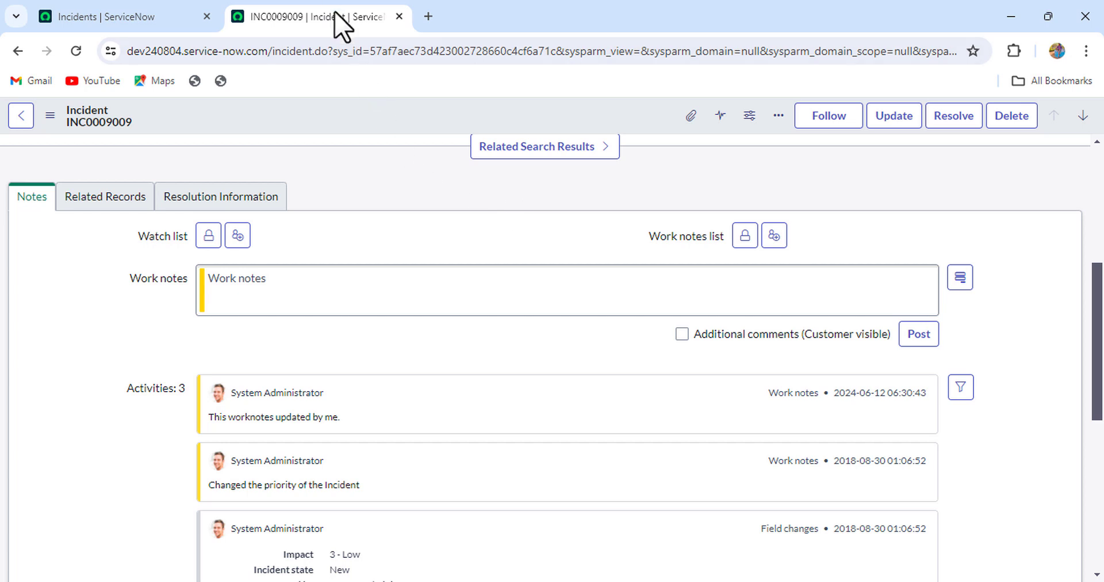
# Duplicate the incident tab, close the duplicate, and return to the Incidents list.
pyautogui.rightClick(340, 32)
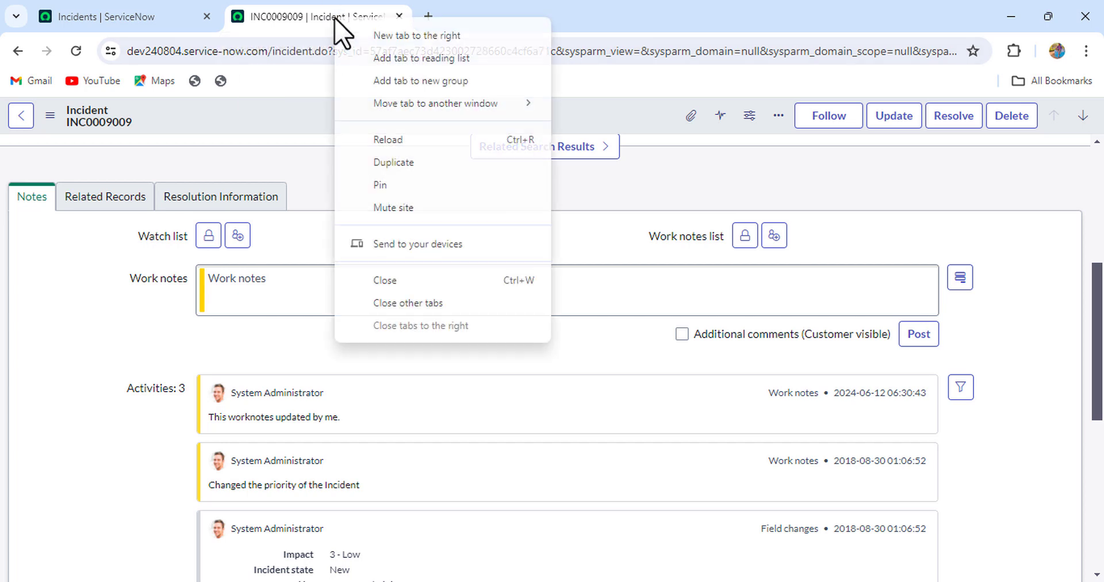
pyautogui.click(397, 163)
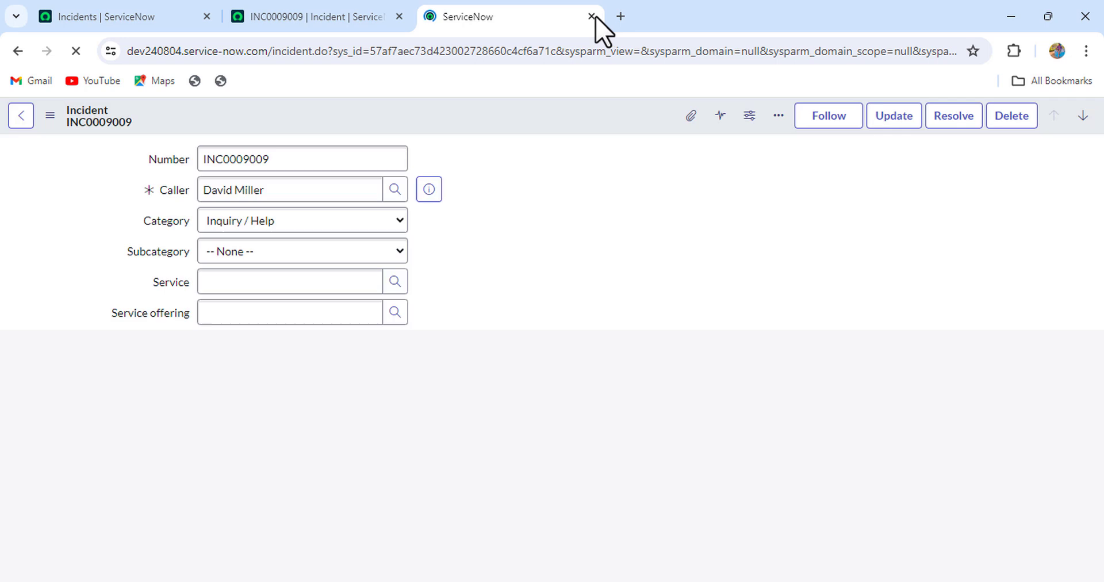
pyautogui.click(591, 16)
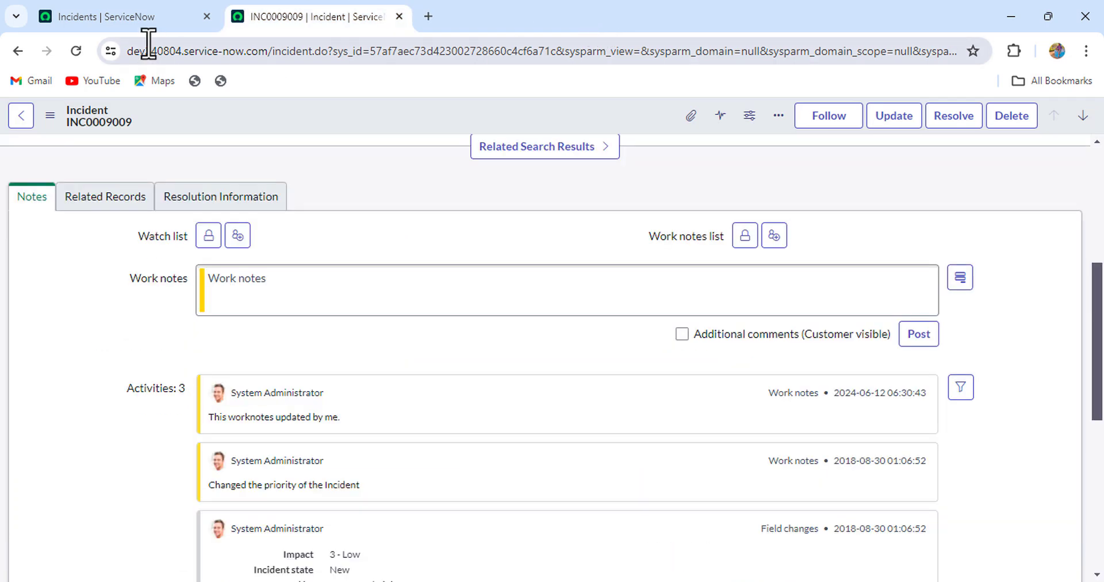
pyautogui.click(137, 23)
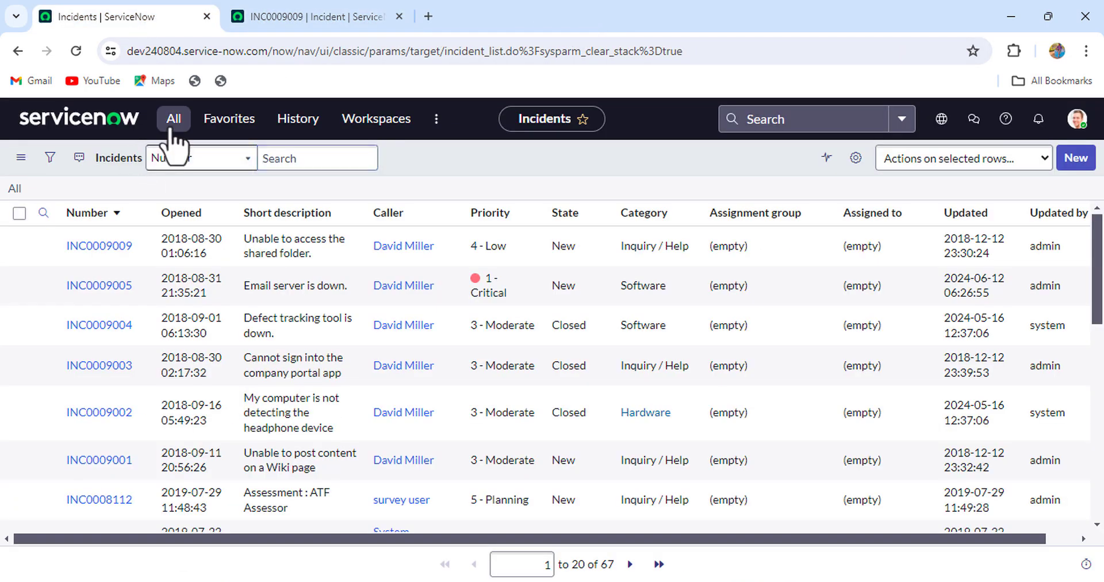
# Open the Journal Entries table empty with sys_journal_field.FILTER in the All navigator.
pyautogui.click(174, 119)
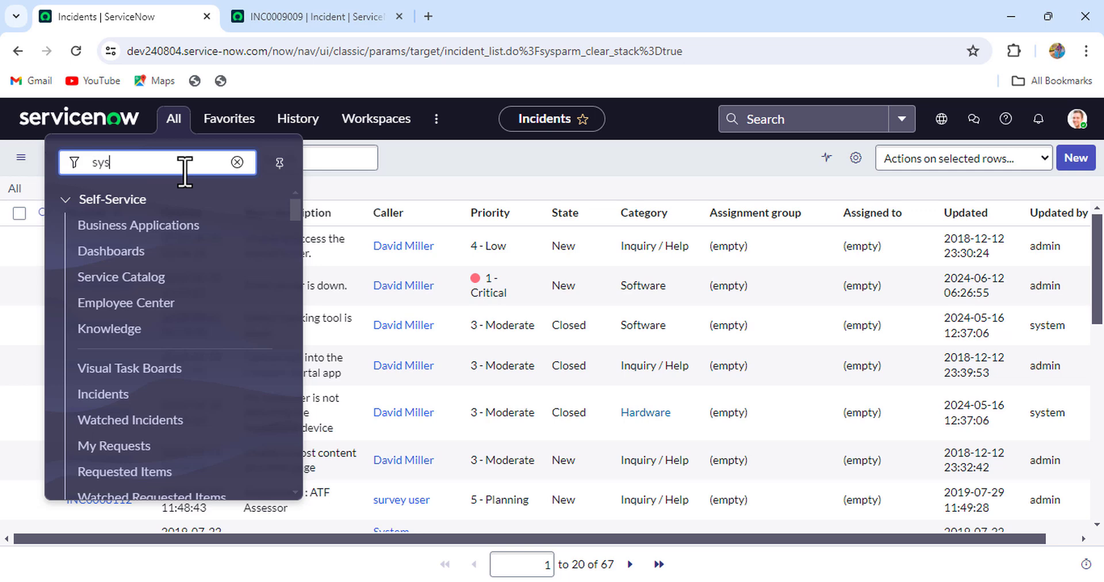
pyautogui.write('sys_journal_field')
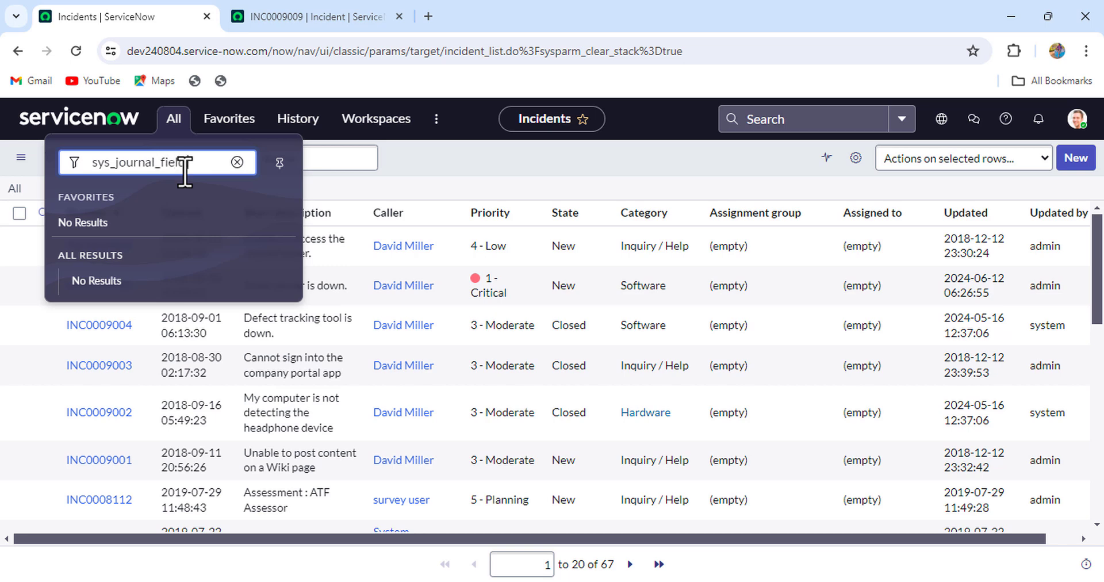
pyautogui.write('.FILTER')
pyautogui.press('Return')
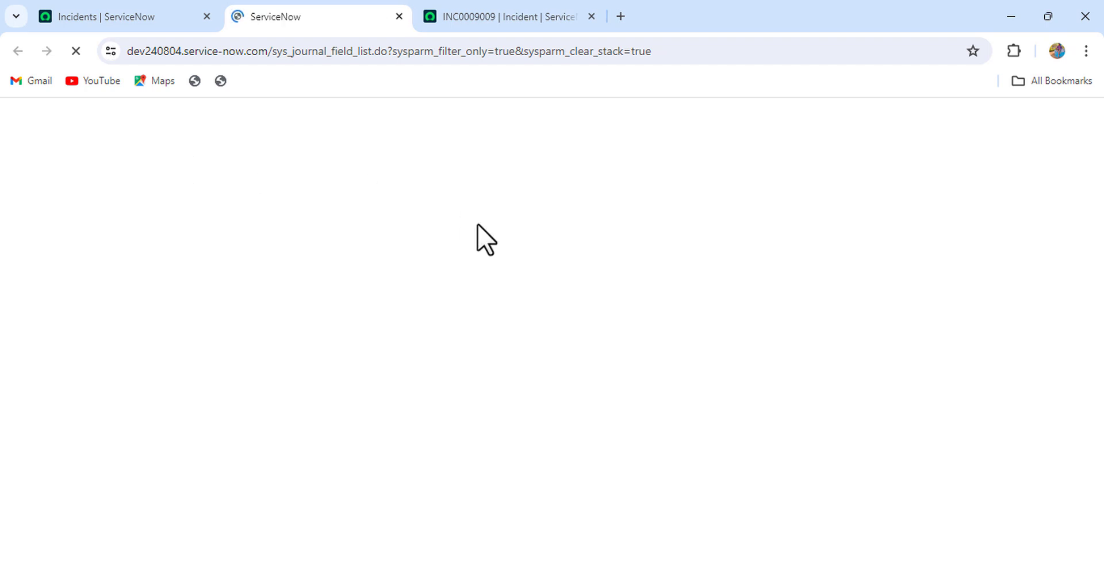
# Copy INC0009009's sys_id from its form menu and return to Journal Entries.
pyautogui.click(503, 17)
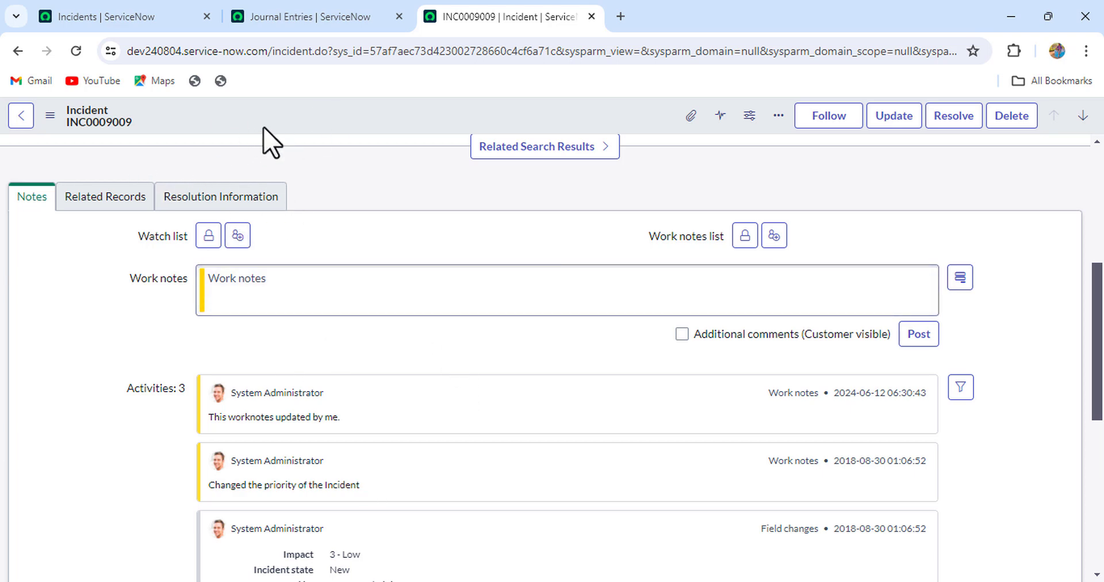
pyautogui.click(50, 117)
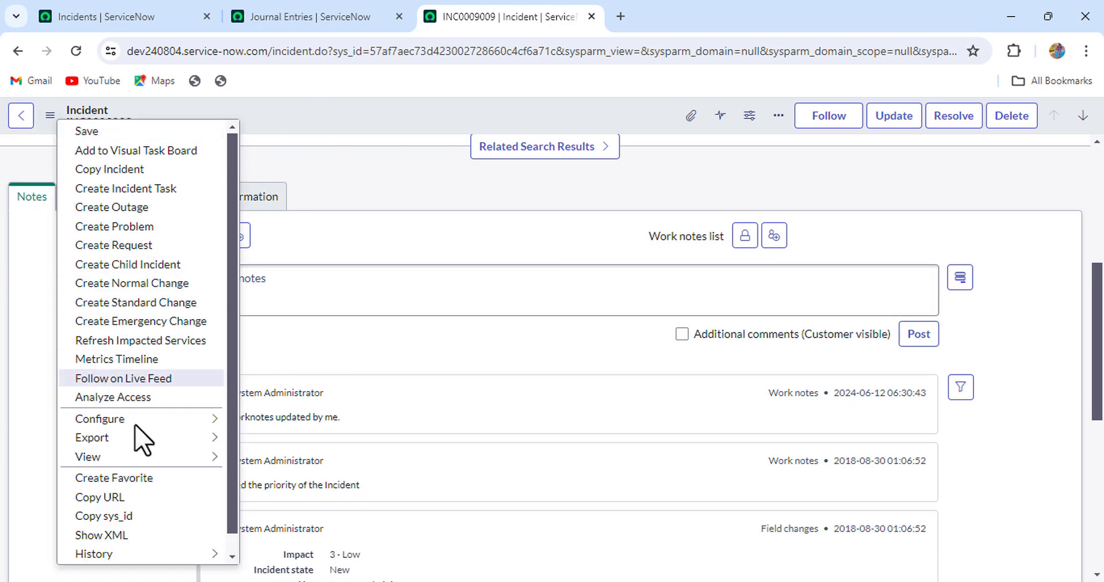
pyautogui.click(138, 515)
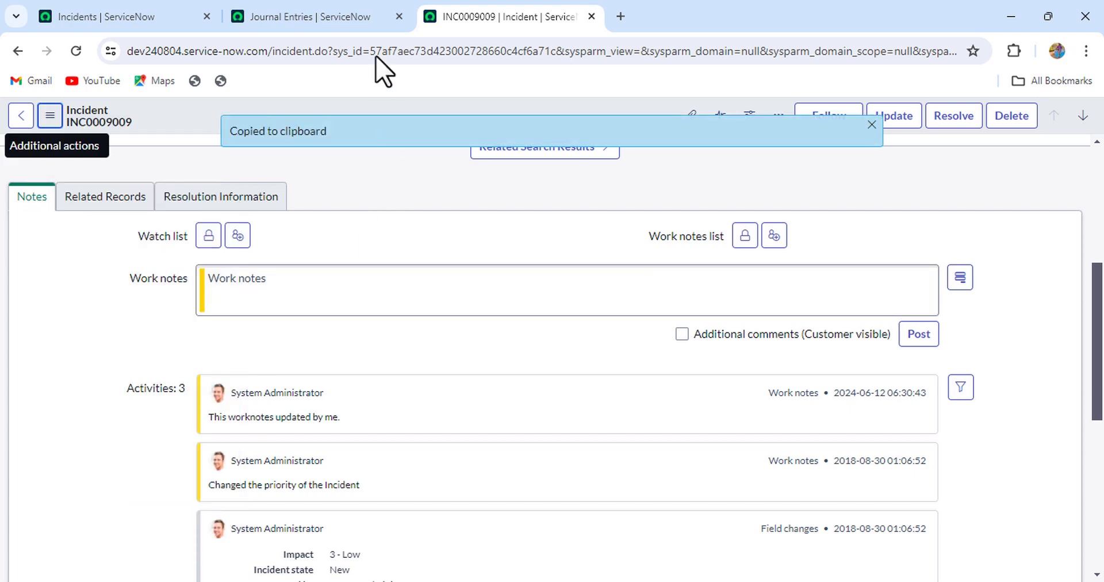
pyautogui.click(341, 8)
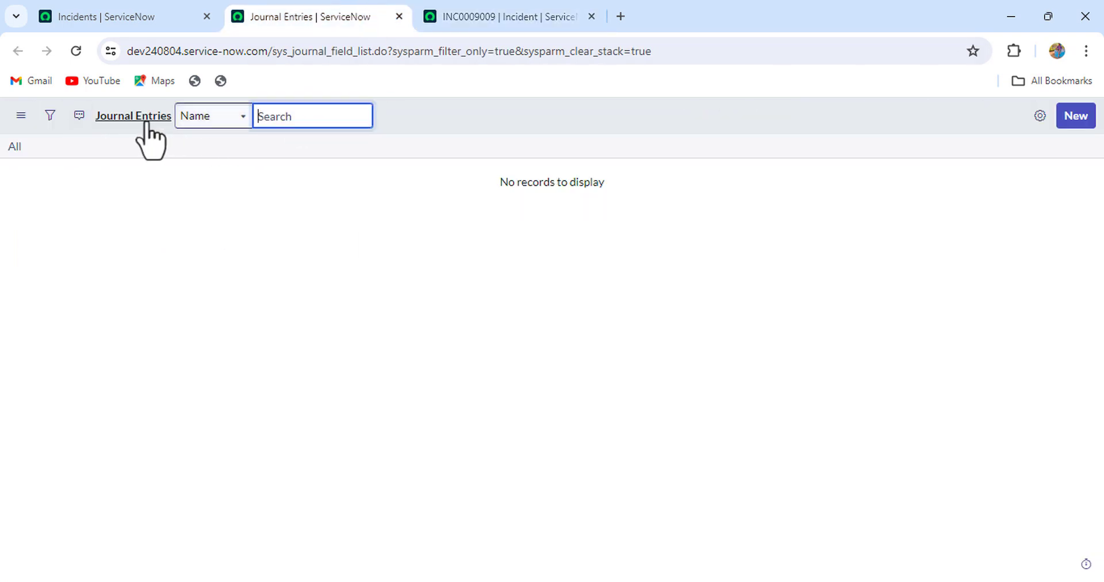
pyautogui.click(50, 116)
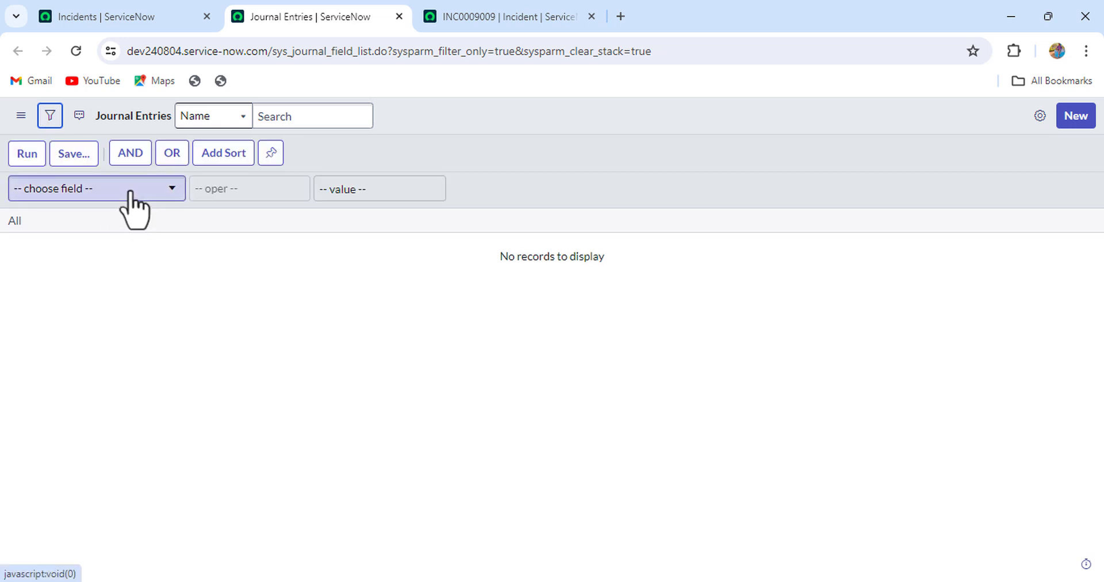
pyautogui.click(130, 194)
pyautogui.write('ele')
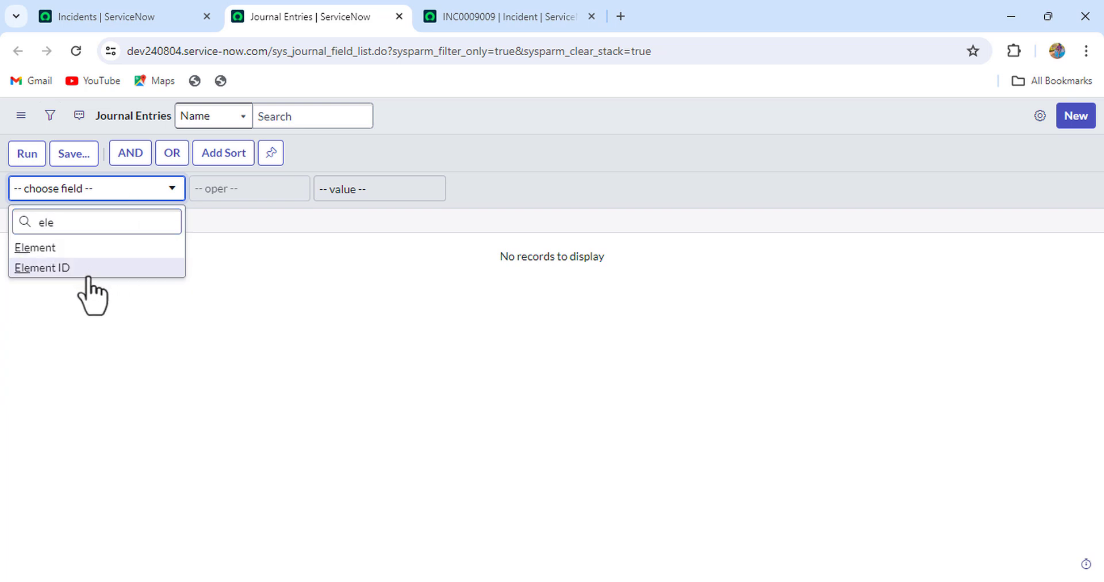
pyautogui.press('Return')
pyautogui.click(373, 193)
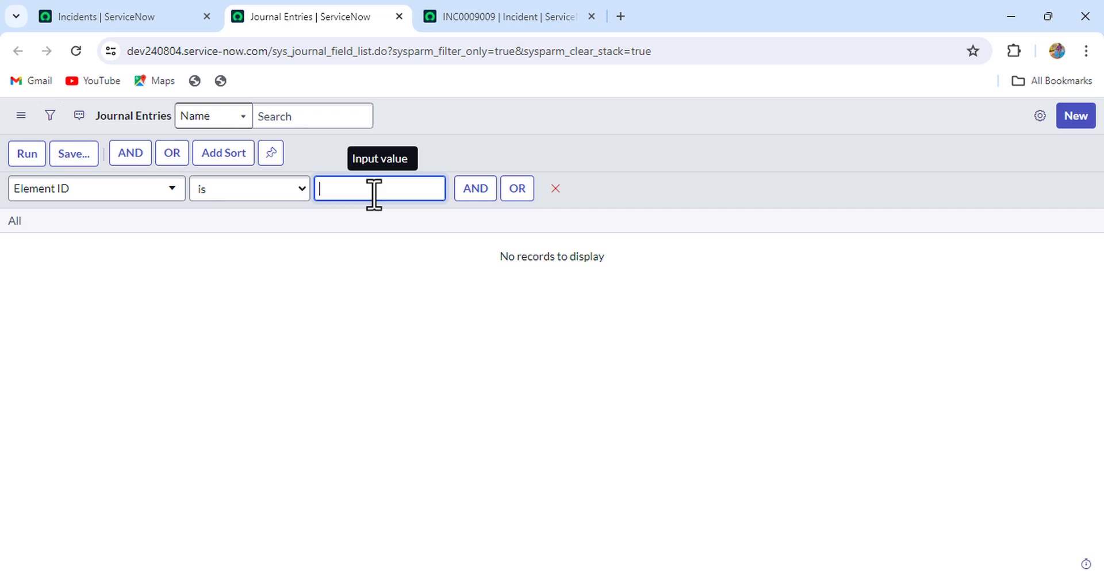
pyautogui.hotkey('ctrl', 'v')
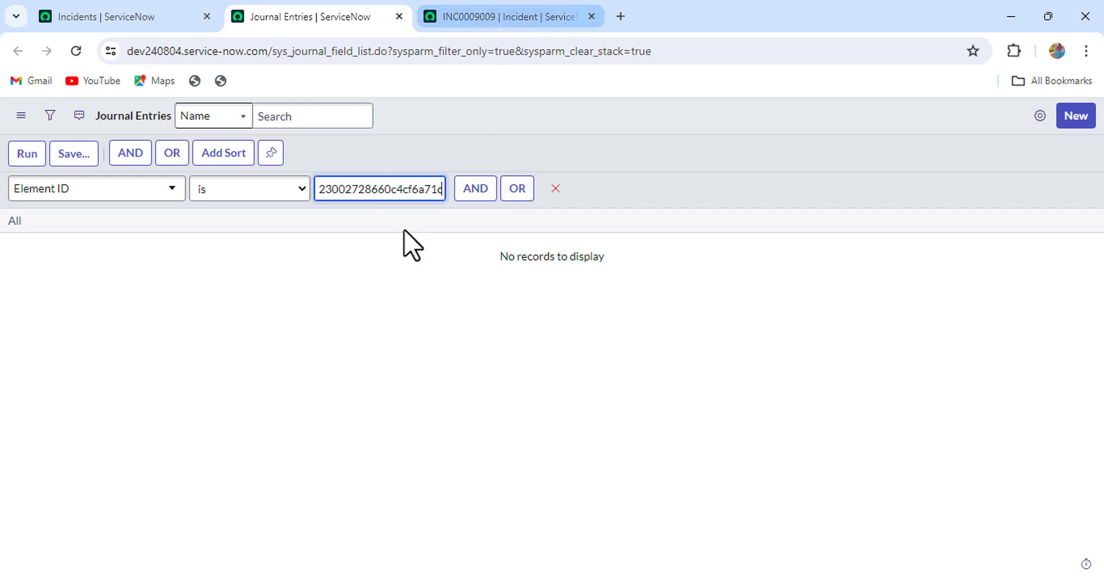
pyautogui.click(29, 154)
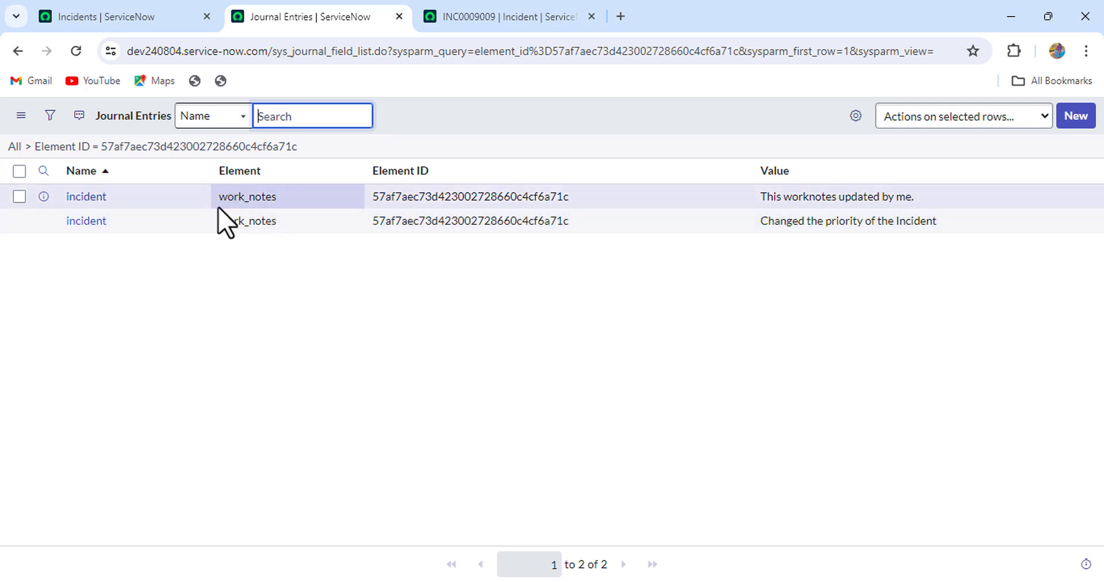
# Select the 'This worknotes updated by me.' journal entry and choose Delete for selected rows.
pyautogui.click(503, 26)
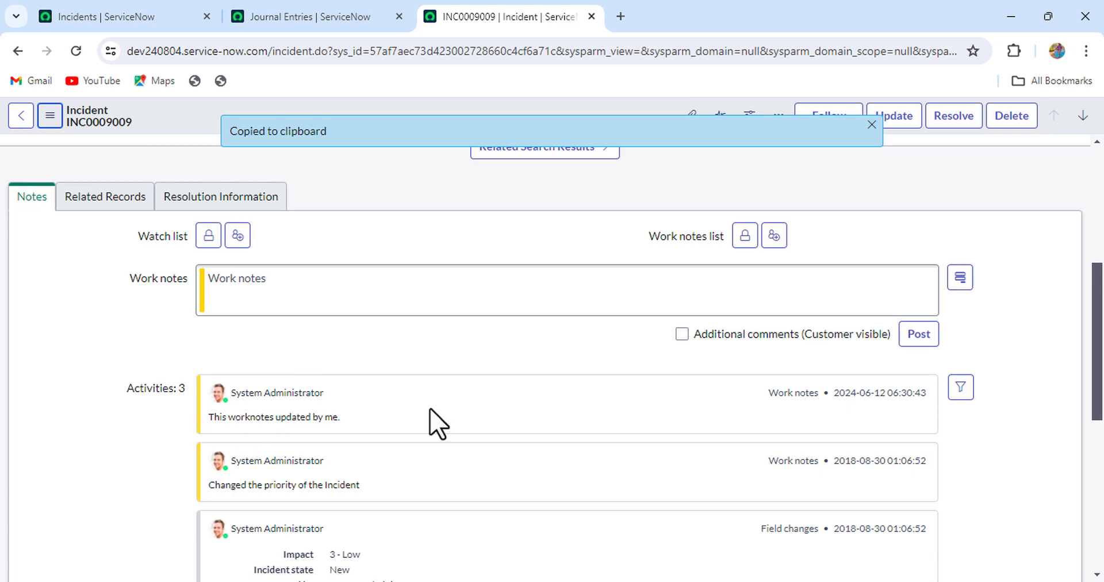
pyautogui.click(313, 12)
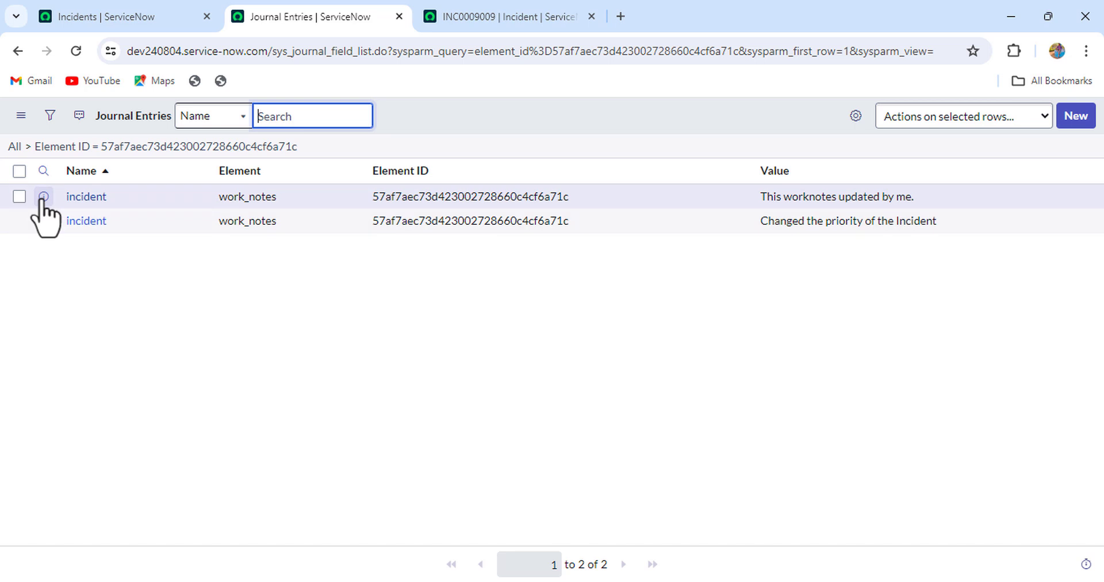
pyautogui.click(19, 197)
pyautogui.click(19, 197)
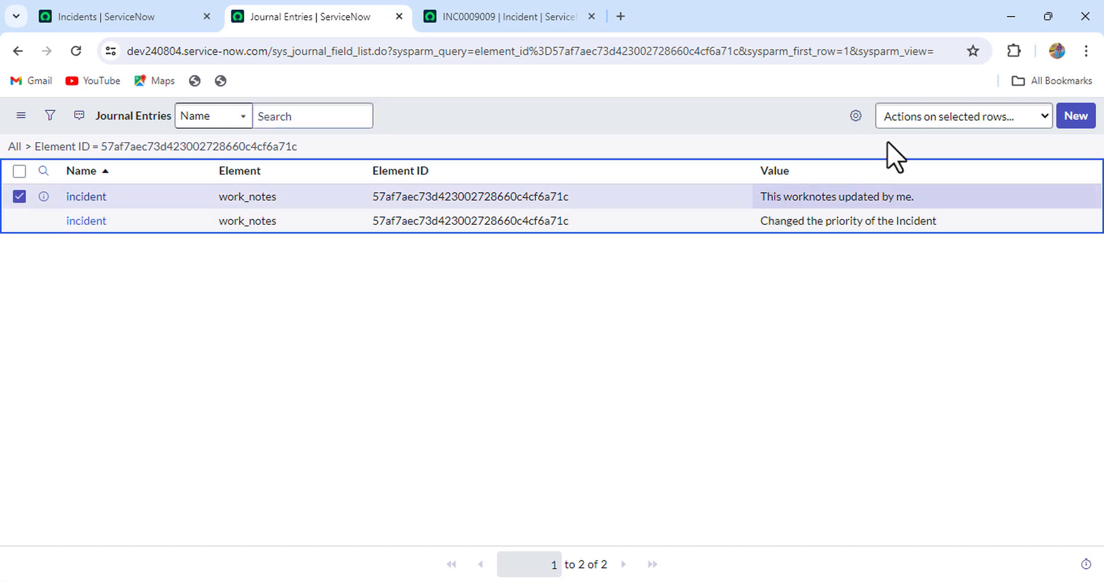
pyautogui.click(952, 115)
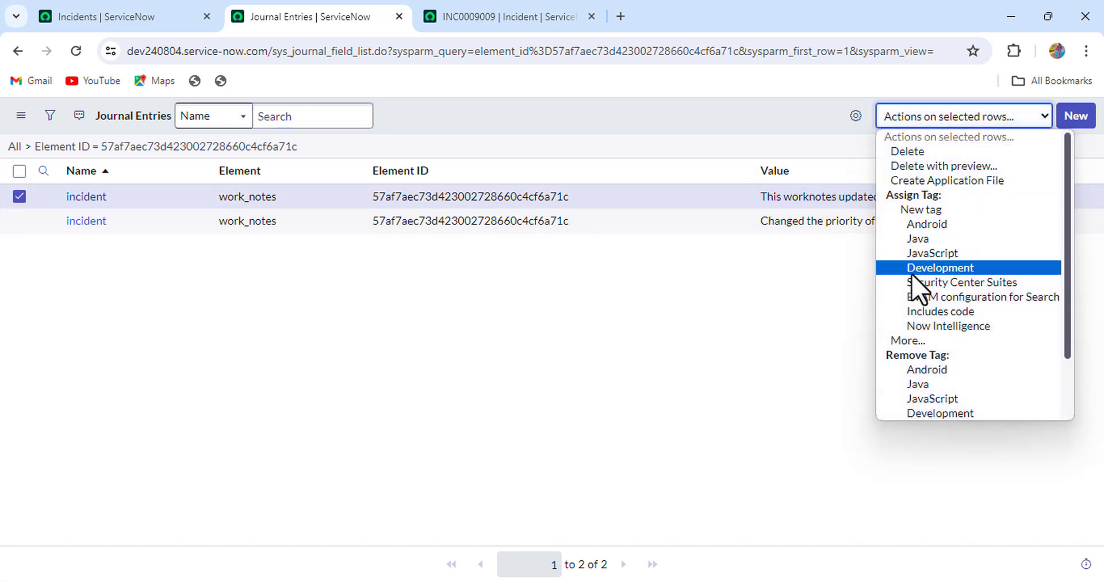
pyautogui.click(927, 151)
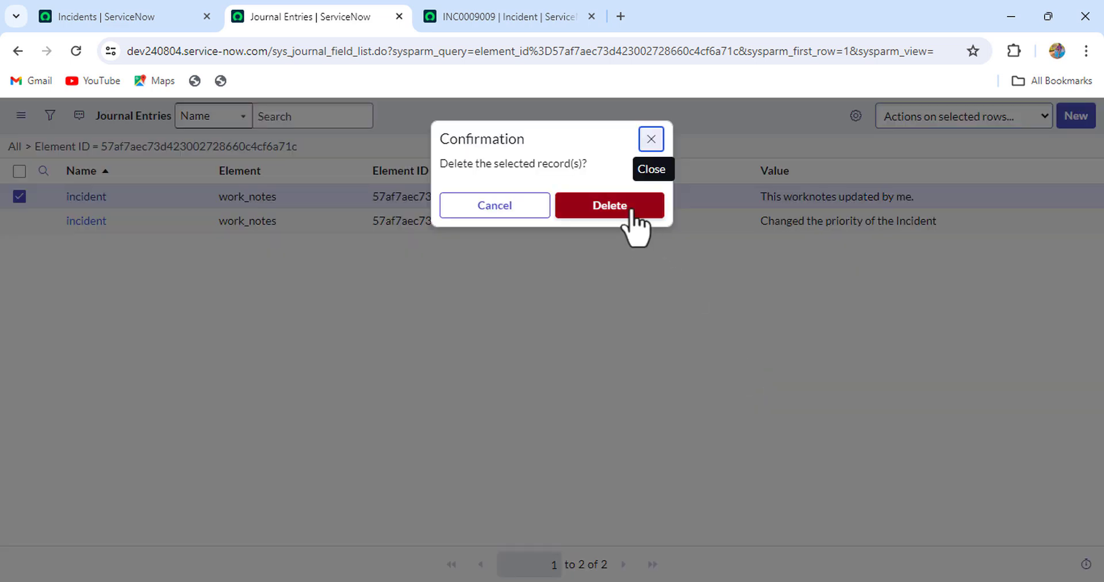
# Confirm deleting the work-note journal entry, recheck the reloaded incident, and return to the Incidents list.
pyautogui.click(631, 212)
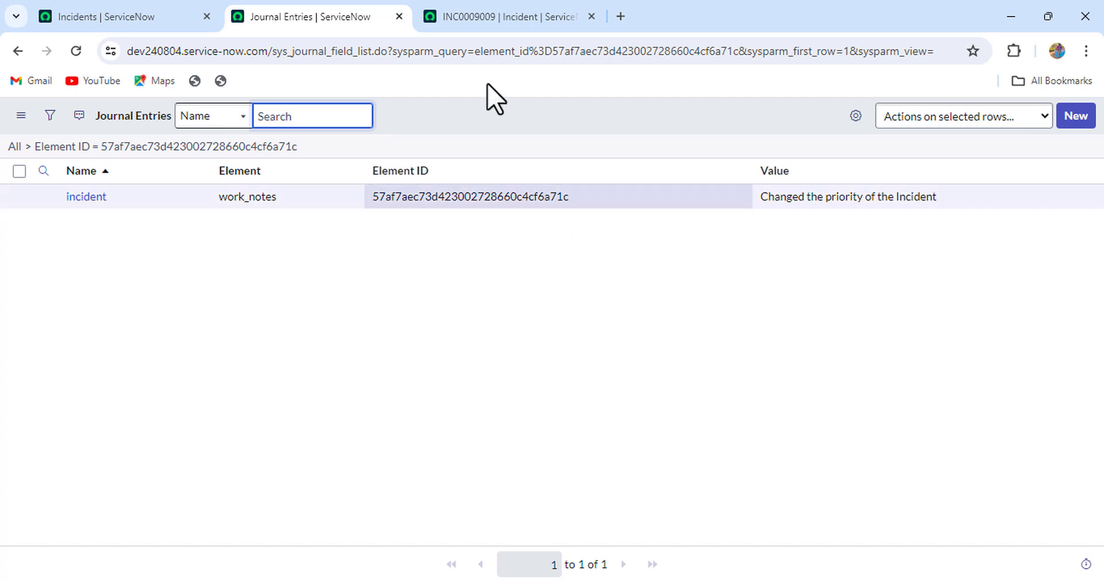
pyautogui.click(488, 23)
pyautogui.click(75, 50)
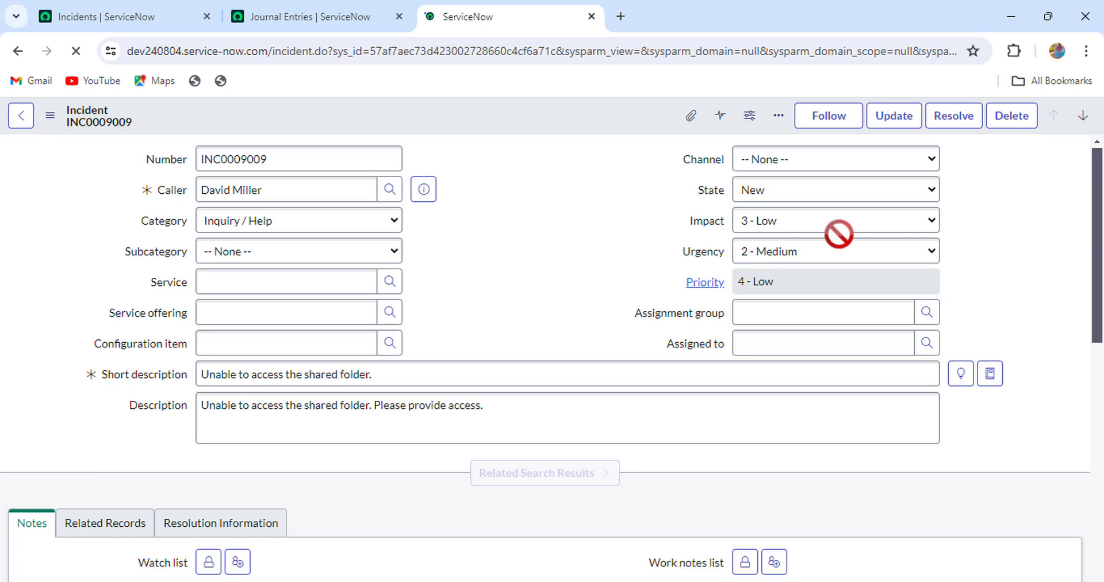
pyautogui.moveTo(1102, 204); pyautogui.dragTo(1102, 363)
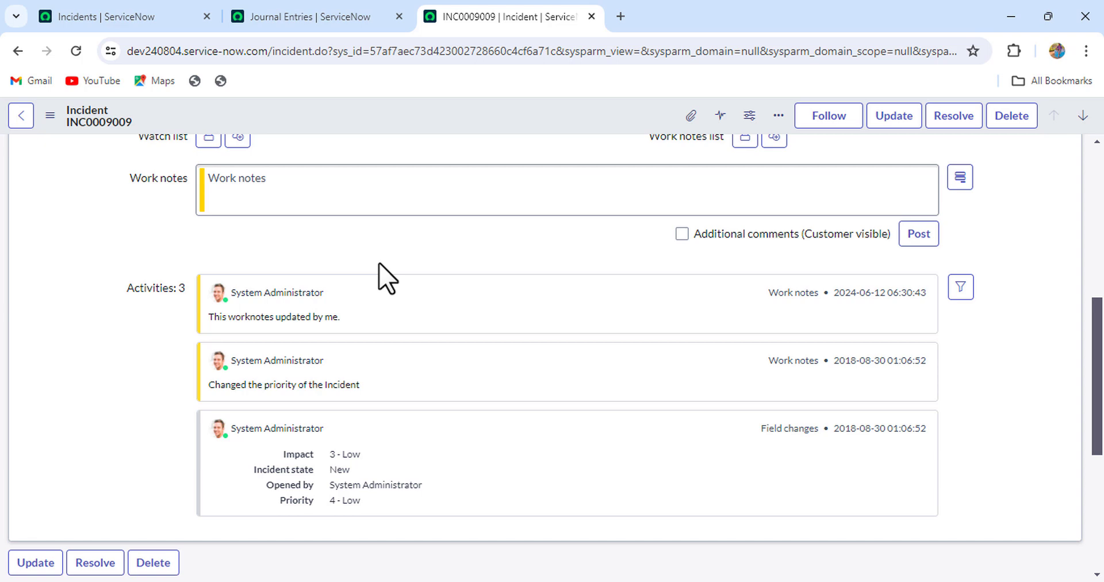
pyautogui.click(338, 14)
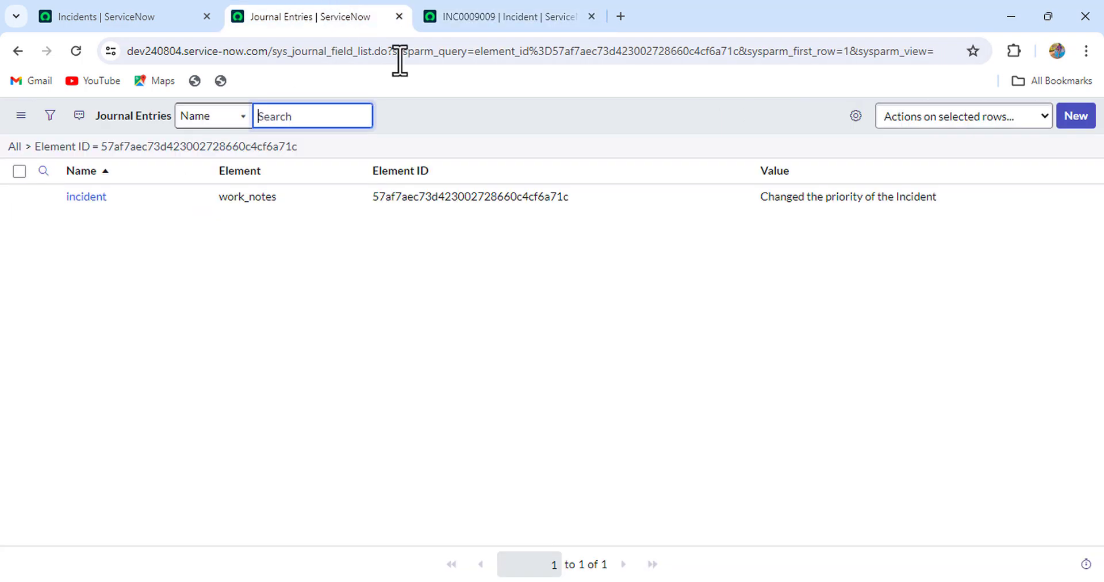
pyautogui.click(130, 26)
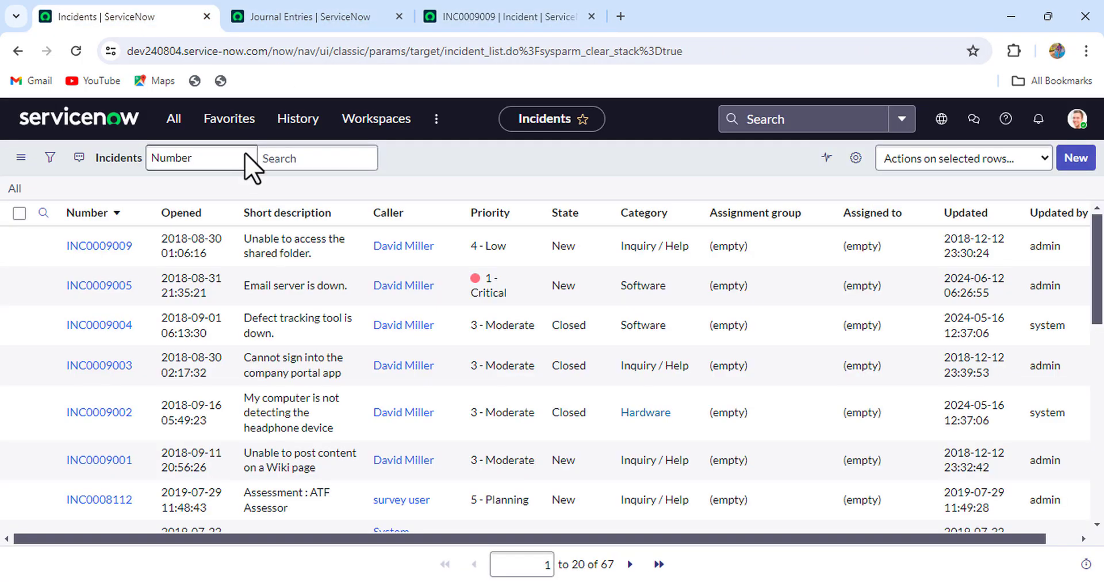
# Open the Sys Audits table by entering sys_audit.FILTER in the All navigator.
pyautogui.click(175, 120)
pyautogui.write('sy')
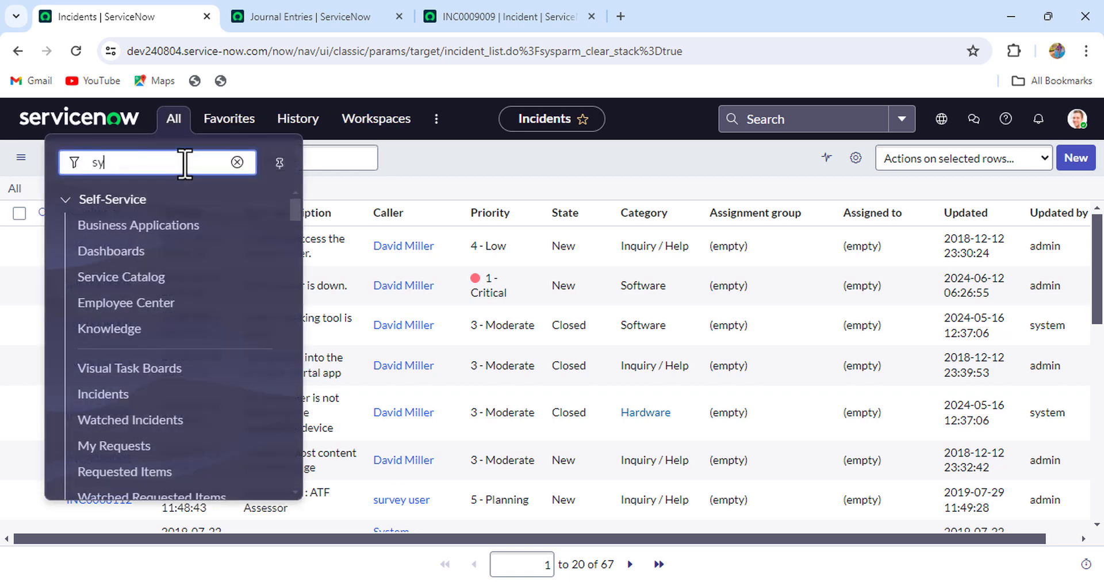
pyautogui.write('s_audit.FILTER')
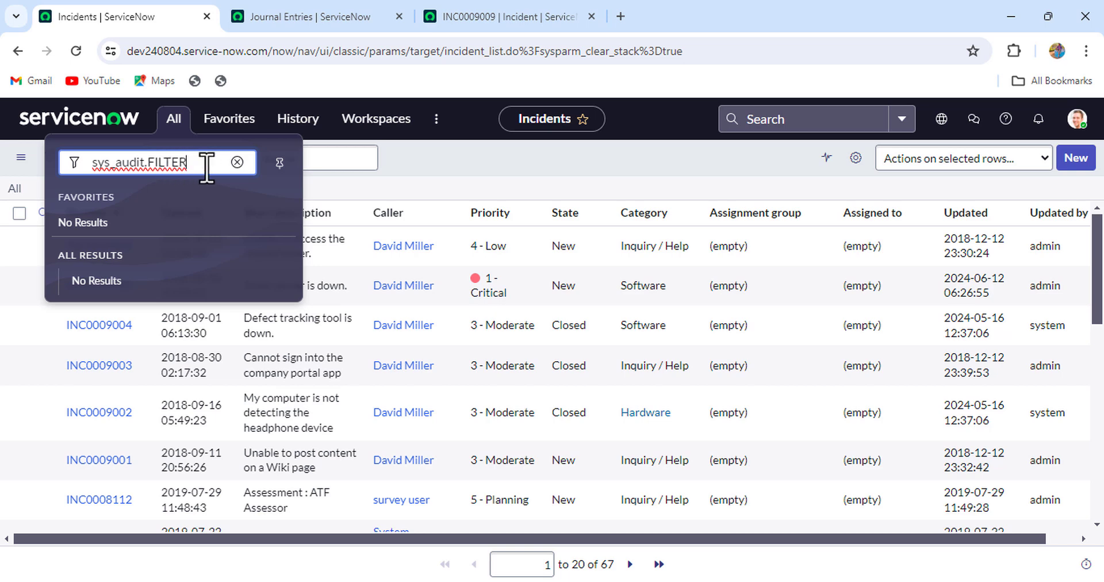
pyautogui.press('Return')
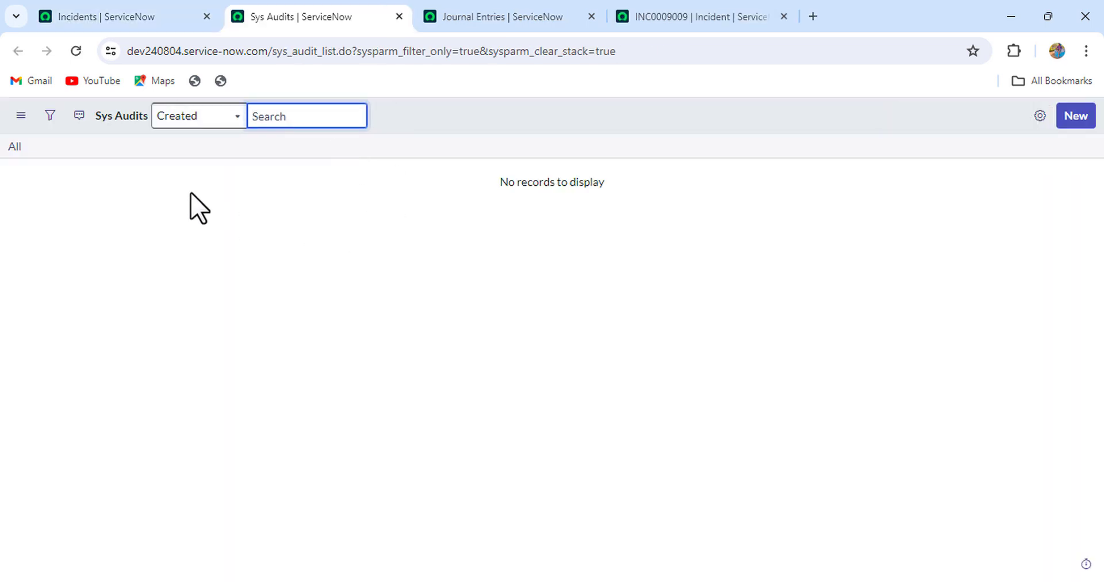
# Add a Sys Audits filter condition on the Document Key field.
pyautogui.click(50, 115)
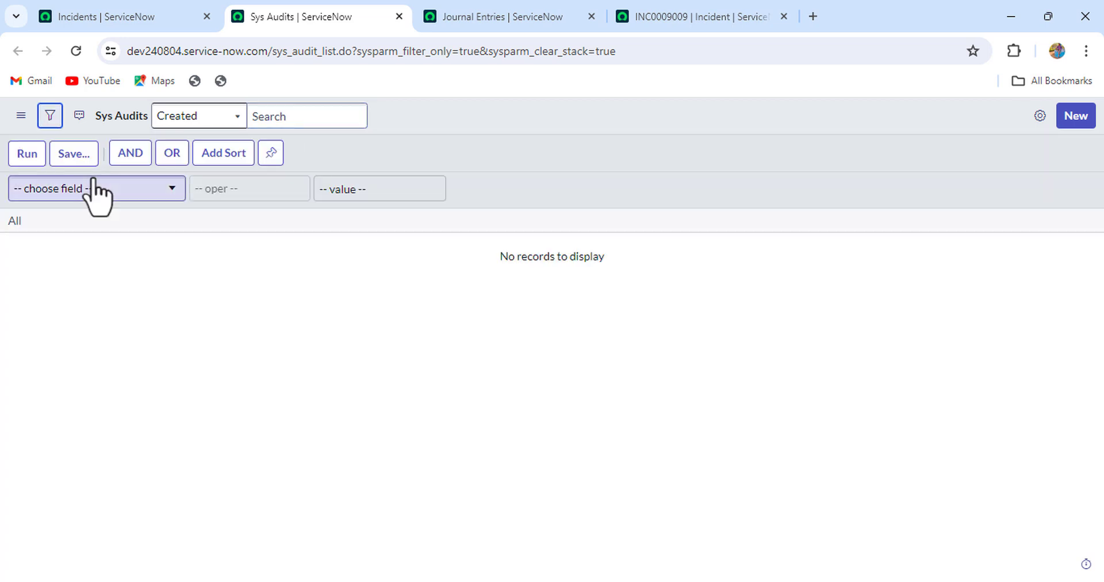
pyautogui.click(94, 187)
pyautogui.write('do')
pyautogui.write('c')
pyautogui.press('BackSpace')
pyautogui.write('oc')
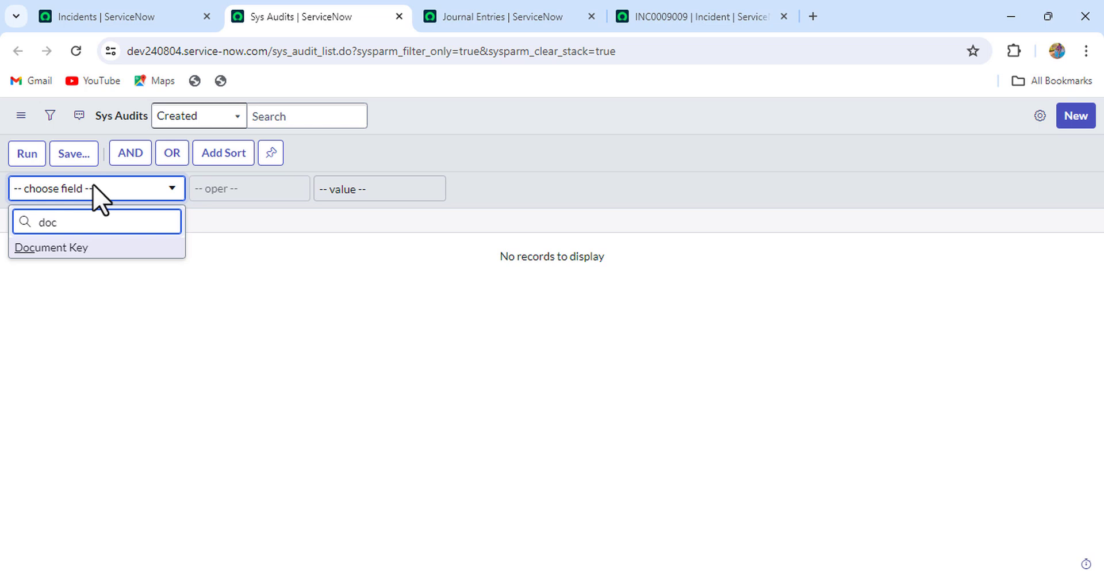
pyautogui.click(110, 250)
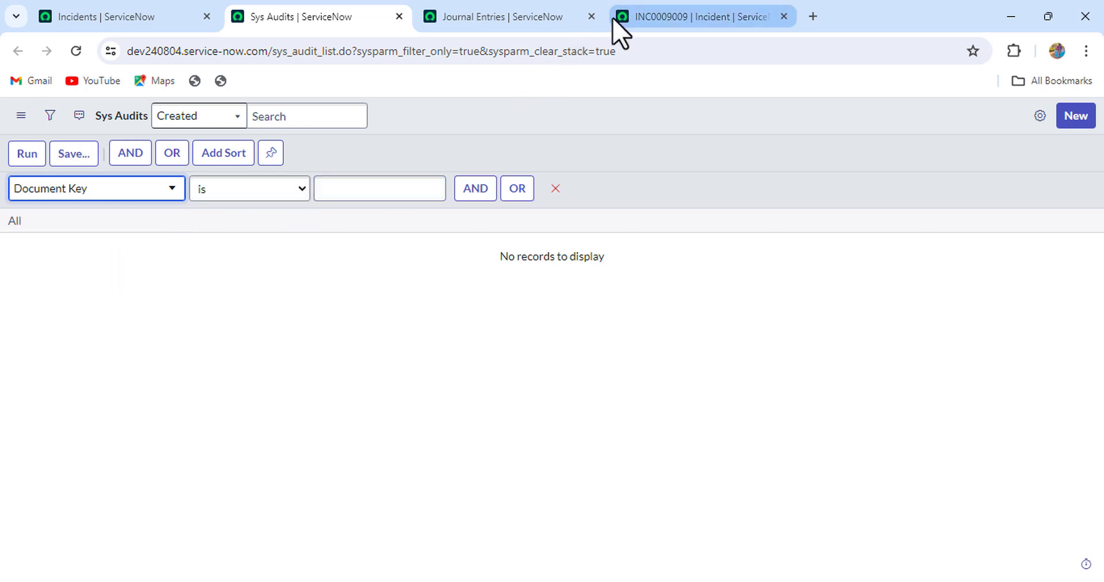
# Copy INC0009009's sys_id and run the filter with it as the Document Key value.
pyautogui.click(726, 18)
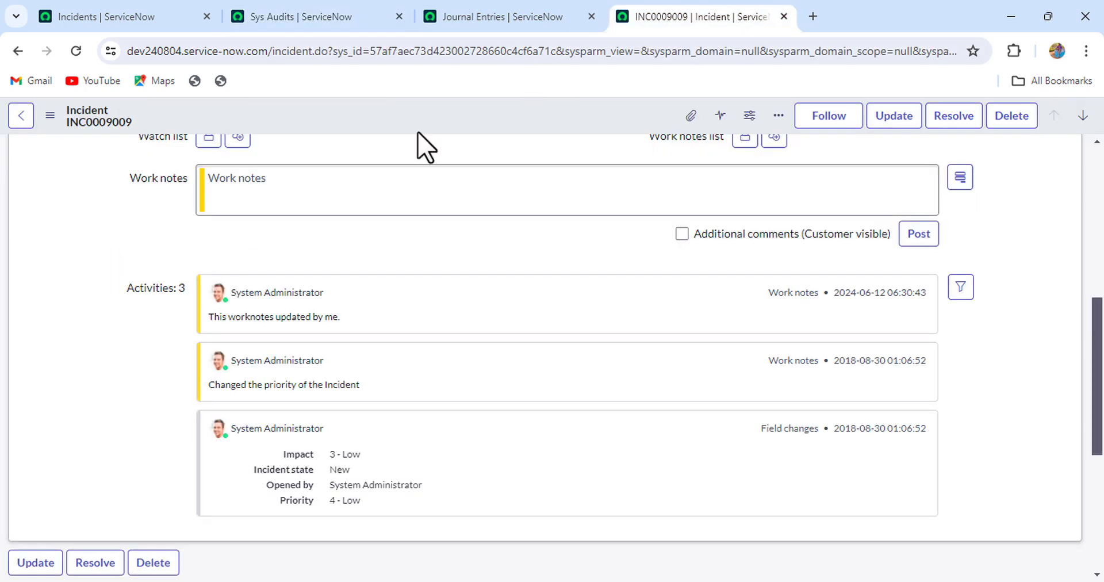
pyautogui.click(50, 116)
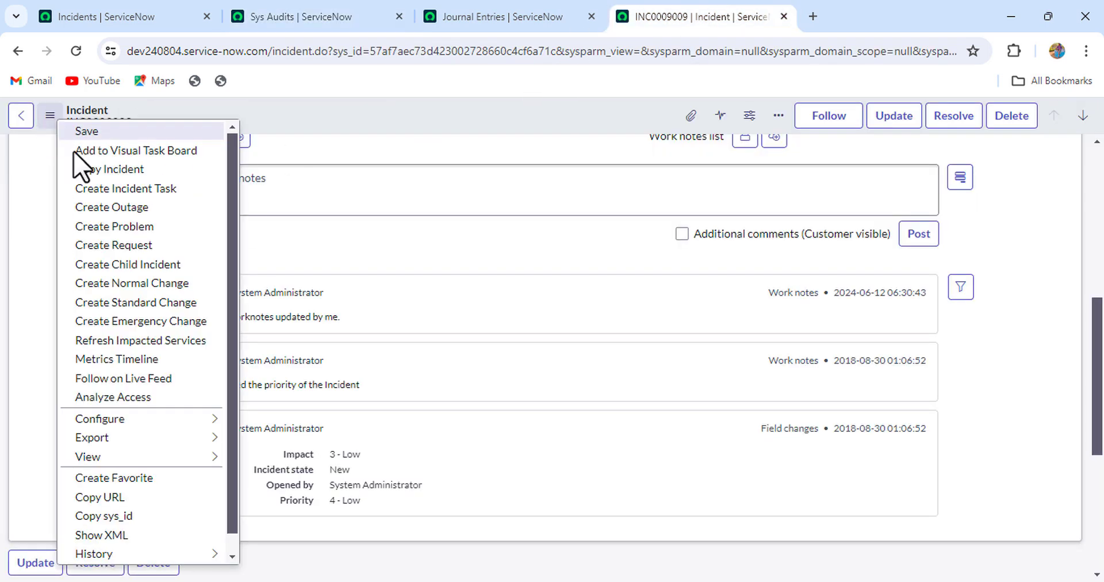
pyautogui.click(120, 516)
pyautogui.click(312, 17)
pyautogui.click(374, 189)
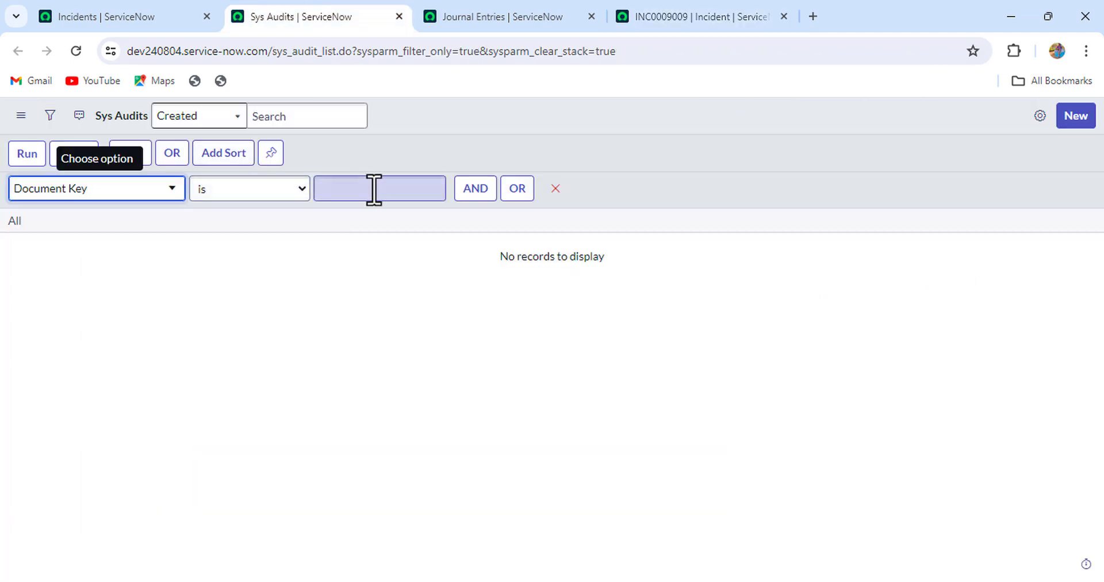
pyautogui.hotkey('ctrl', 'v')
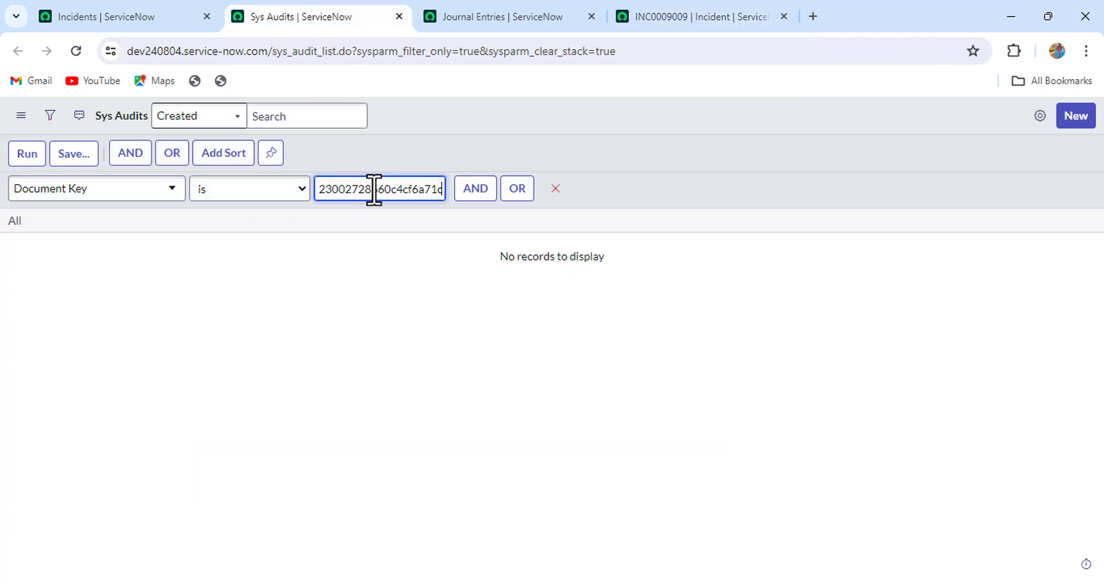
pyautogui.click(24, 156)
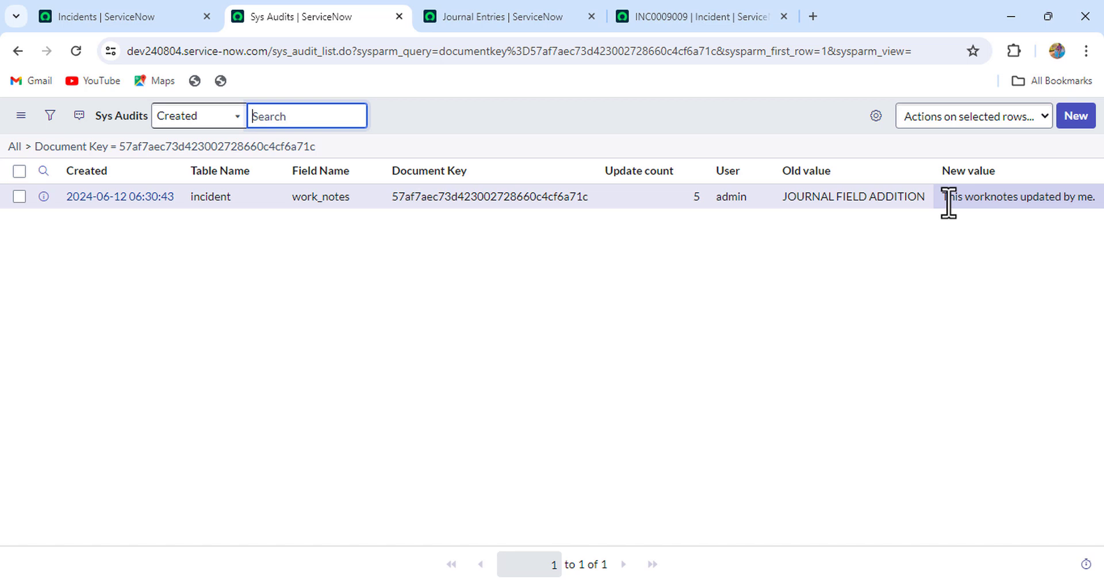
# Select the work_notes Sys Audit record, delete it, and confirm the deletion.
pyautogui.click(19, 196)
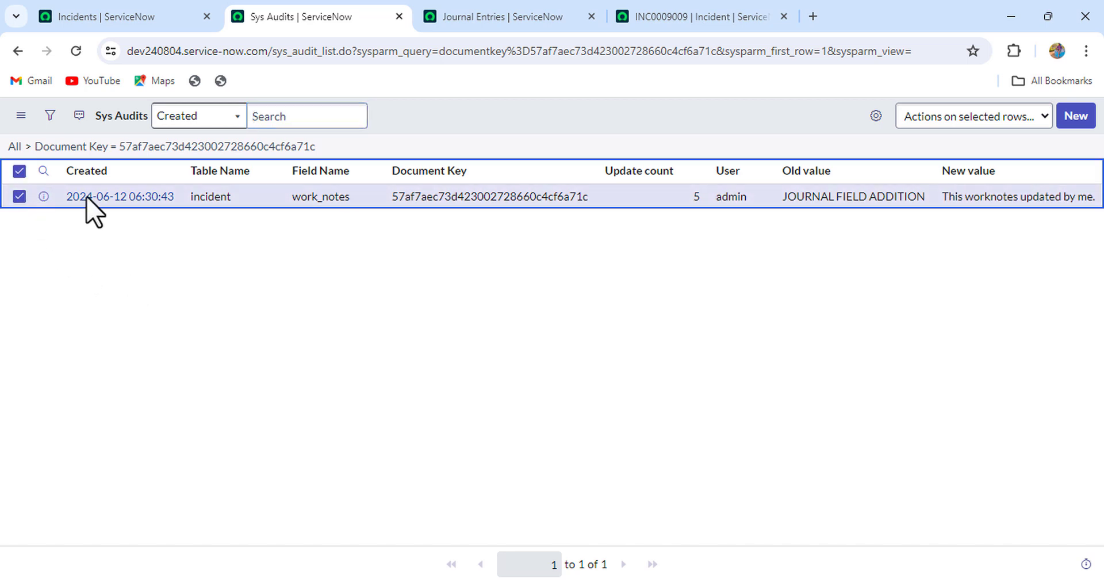
pyautogui.click(978, 124)
pyautogui.click(947, 152)
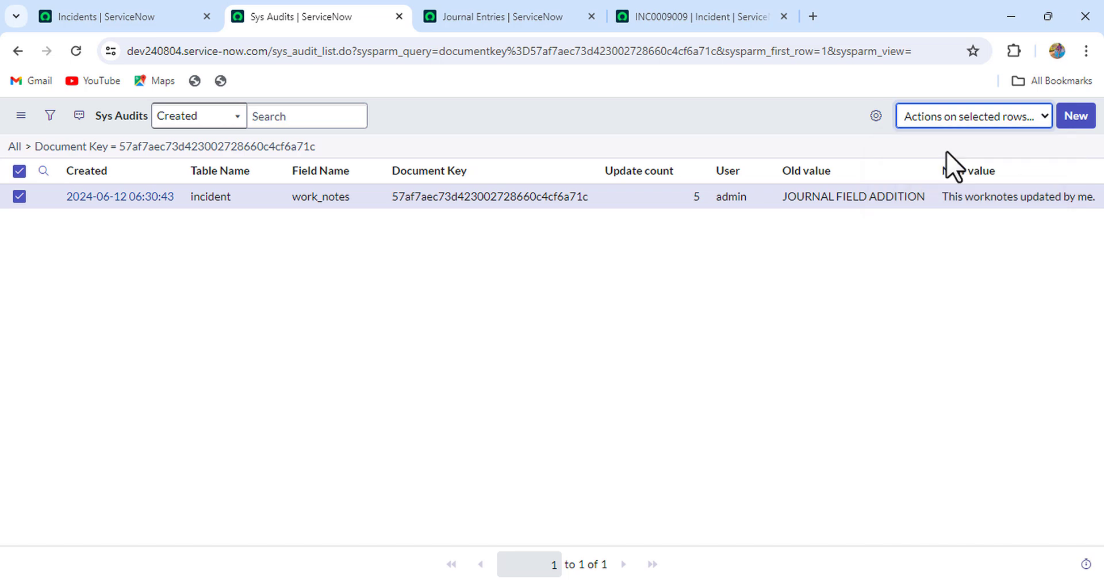
pyautogui.click(639, 211)
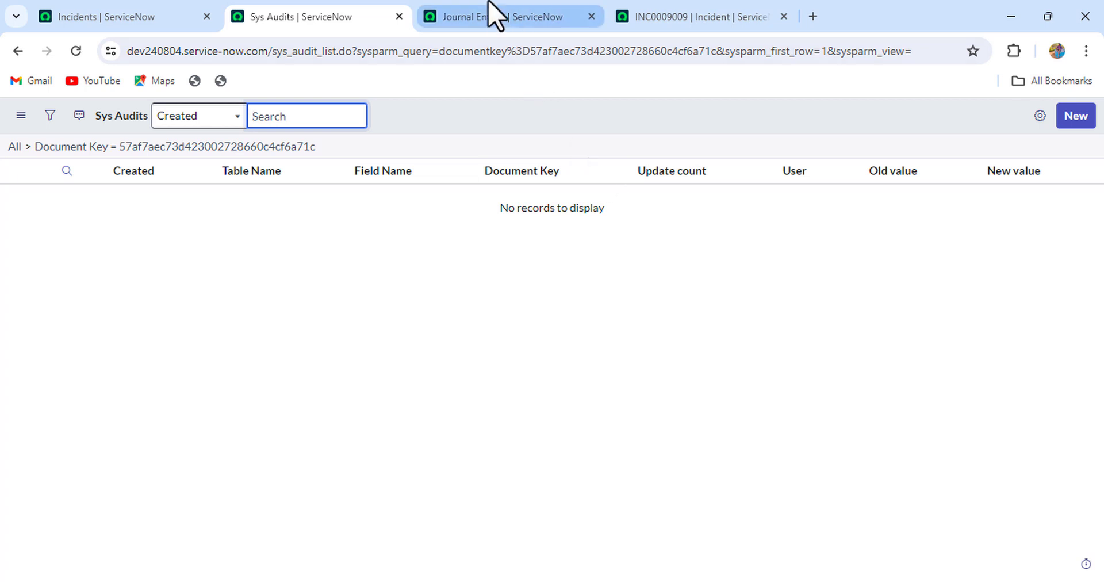
# Check the Journal Entries and Sys Audits lists, then go back to INC0009009's form.
pyautogui.click(494, 15)
pyautogui.click(305, 15)
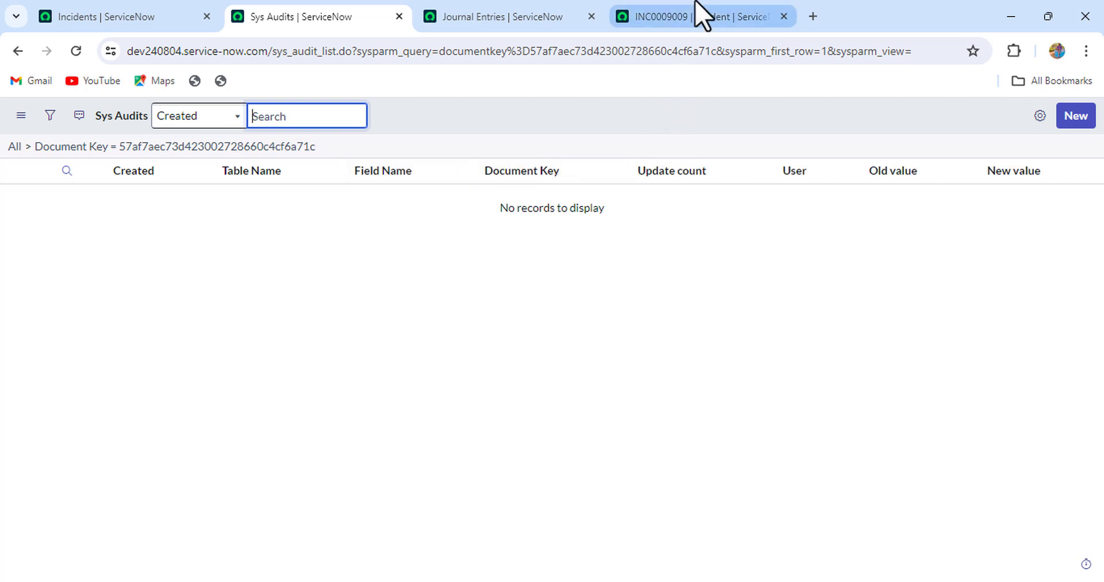
pyautogui.click(698, 15)
# Reload INC0009009 to check its activities, then return to the Incidents list and open the navigator.
pyautogui.click(76, 51)
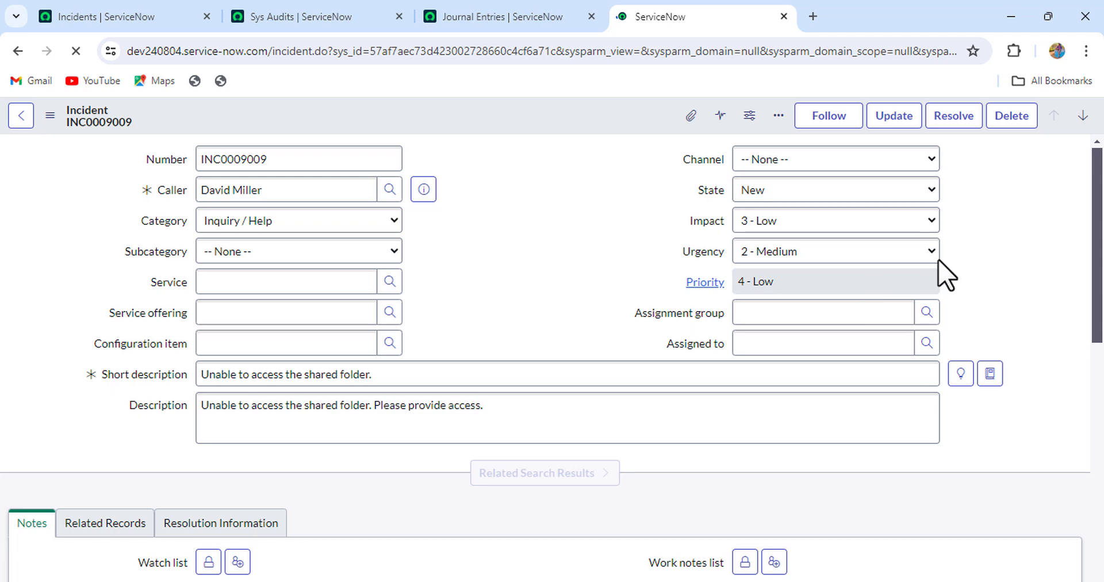
pyautogui.moveTo(1097, 264); pyautogui.dragTo(1102, 410)
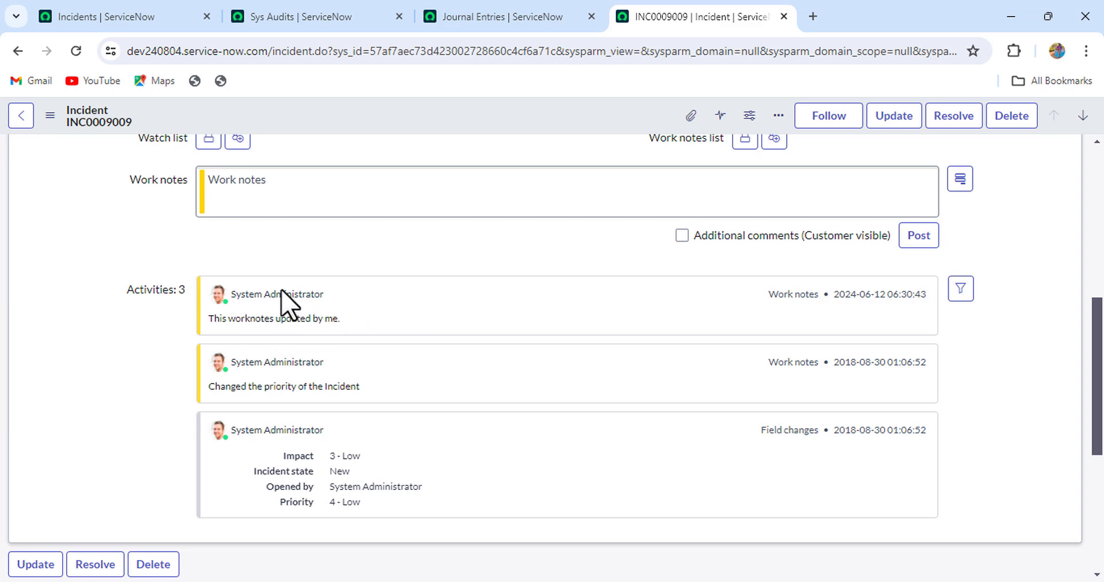
pyautogui.click(104, 16)
pyautogui.click(171, 120)
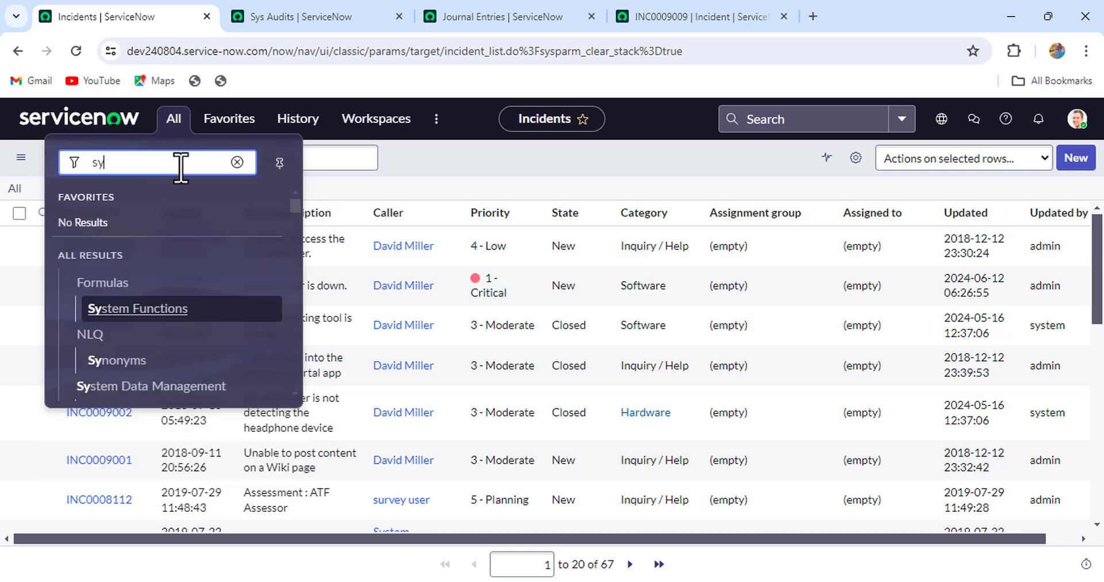
# Open the Record History table by entering sys_history_set.FILTER in the navigator filter.
pyautogui.write('_history_set.F')
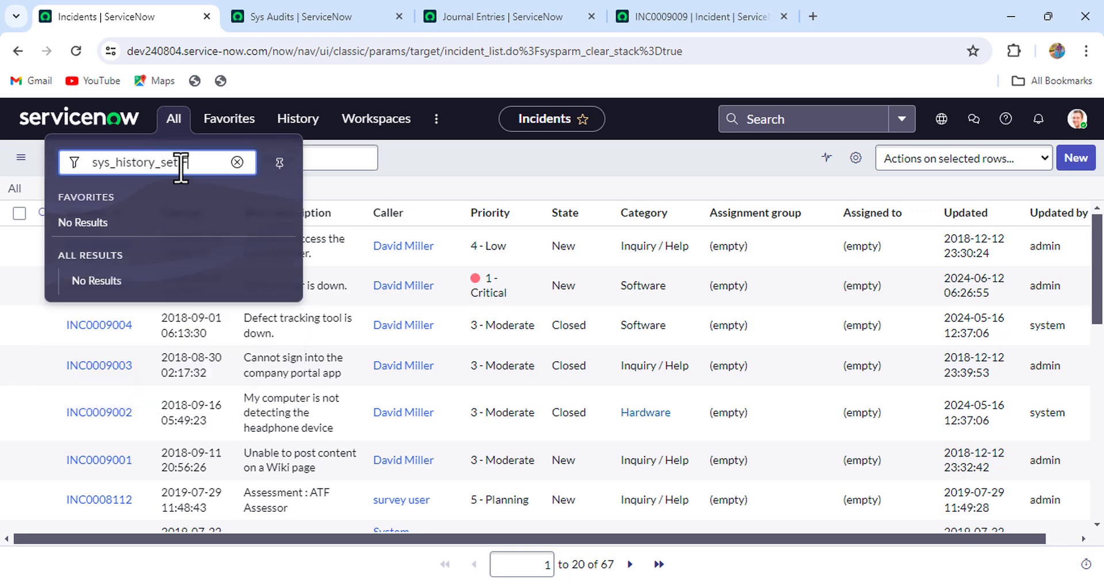
pyautogui.write('ILTER')
pyautogui.press('Return')
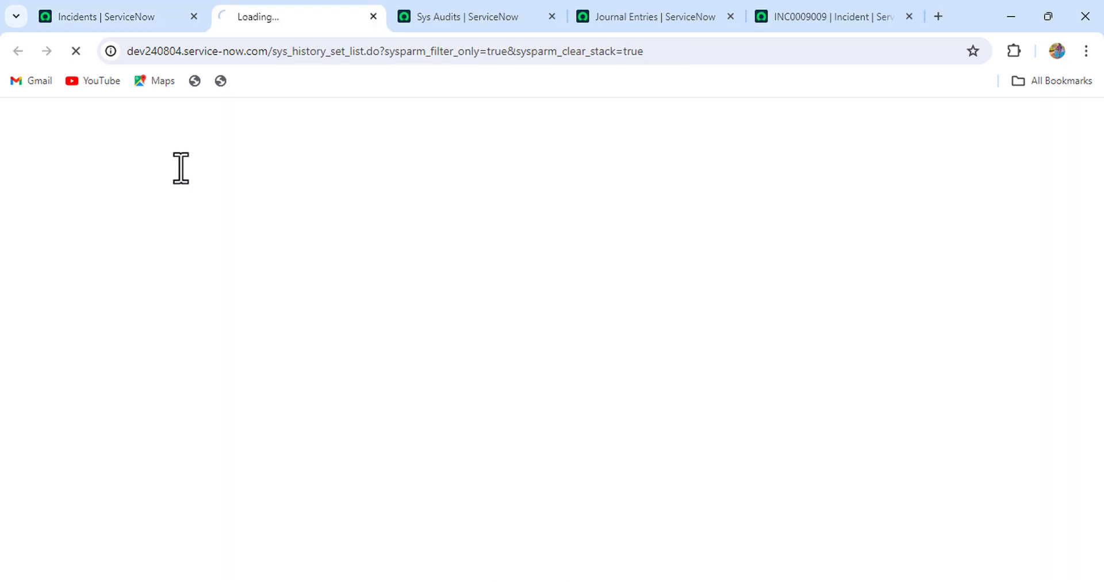
# Filter Record History on ID equal to INC0009009's pasted sys_id and run the filter.
pyautogui.click(51, 117)
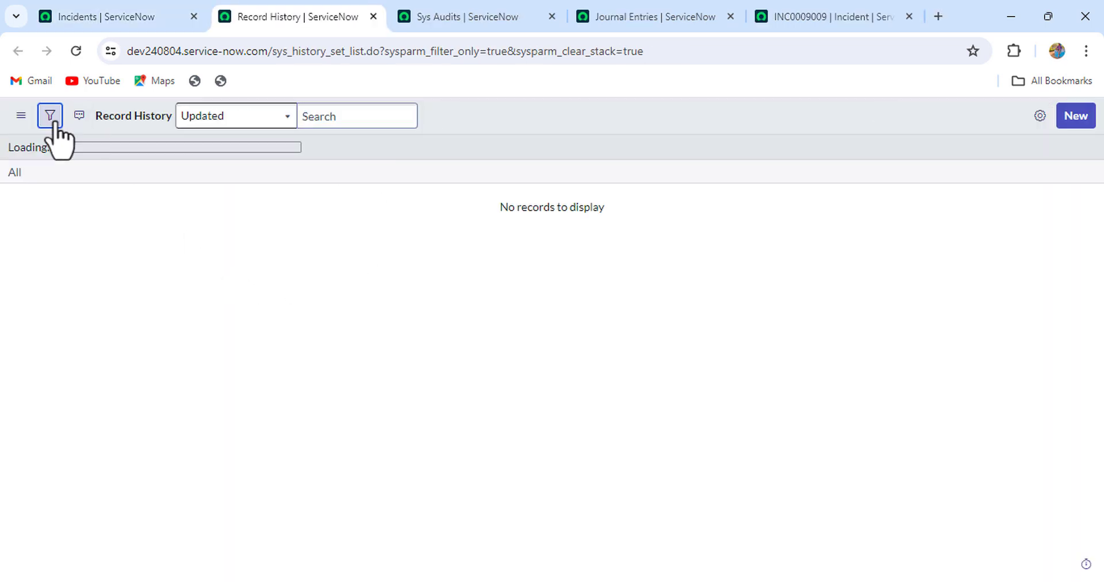
pyautogui.click(136, 188)
pyautogui.write('doc')
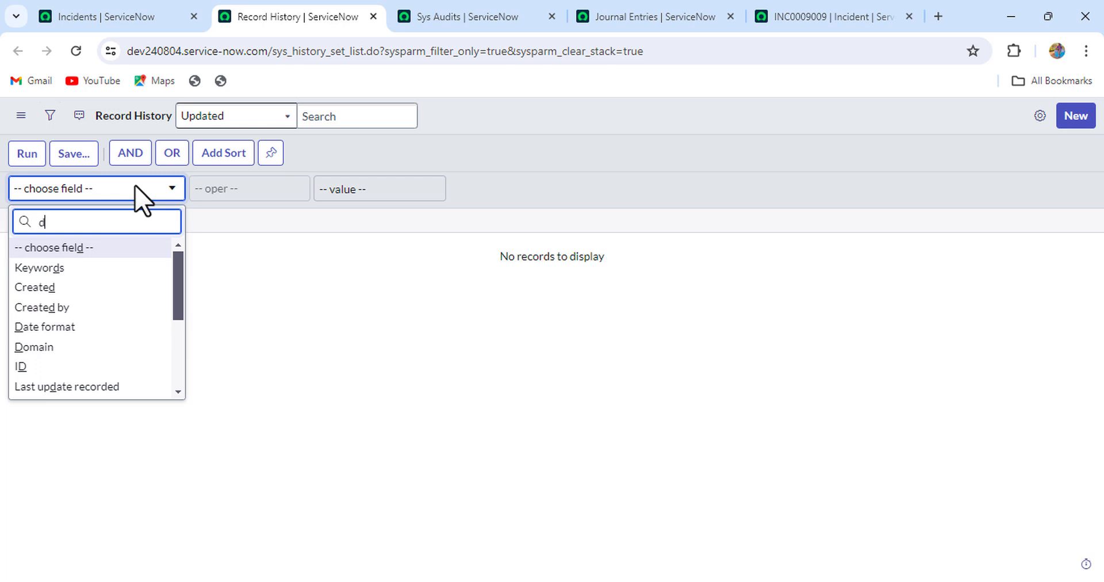
pyautogui.press('BackSpace')
pyautogui.write('cu')
pyautogui.press('BackSpace')
pyautogui.press('BackSpace')
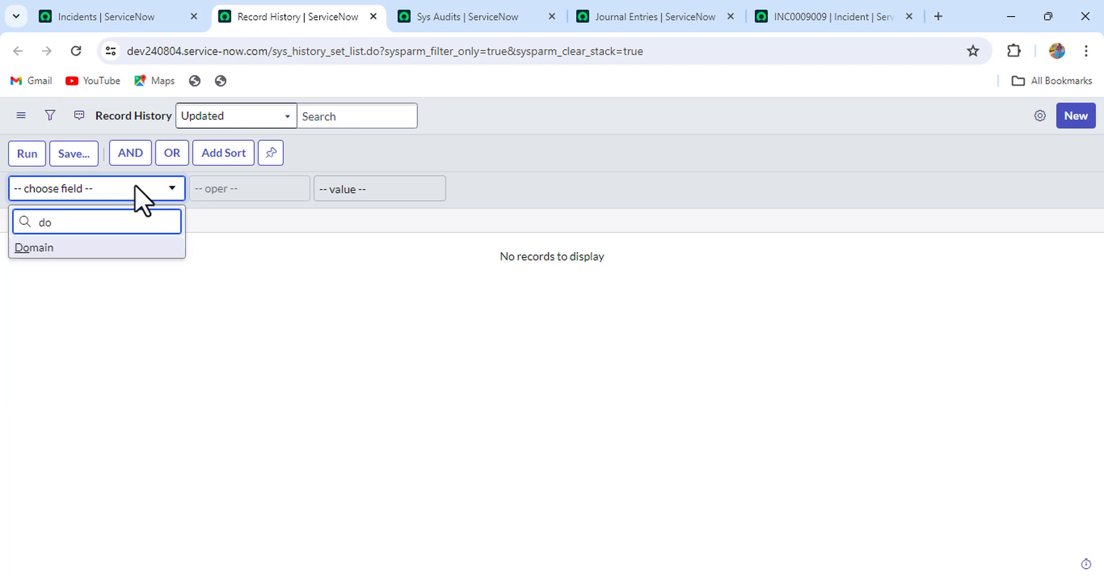
pyautogui.press('BackSpace')
pyautogui.press('BackSpace')
pyautogui.write('ID')
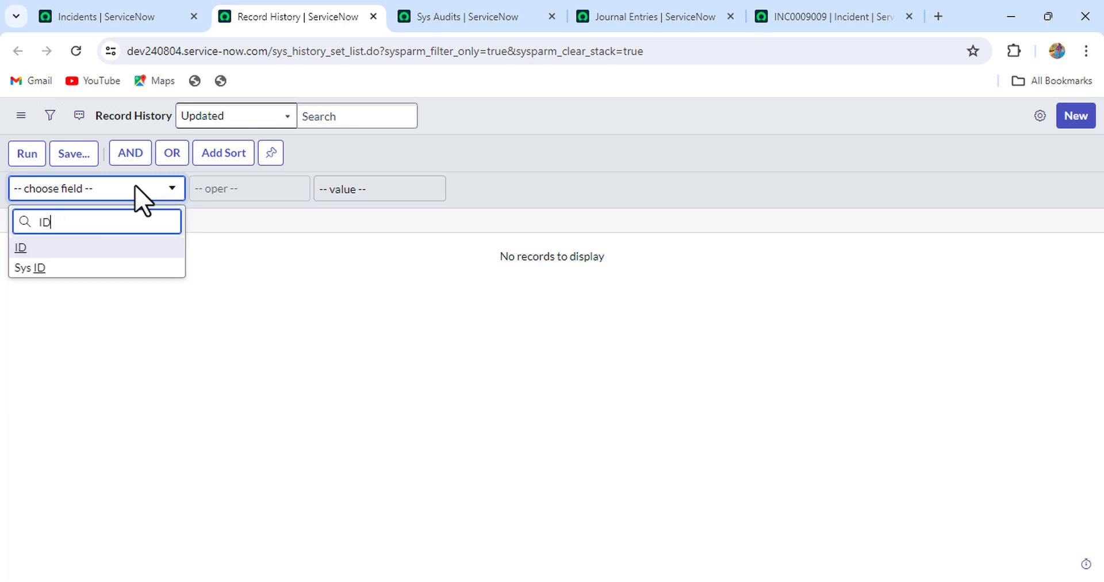
pyautogui.click(104, 251)
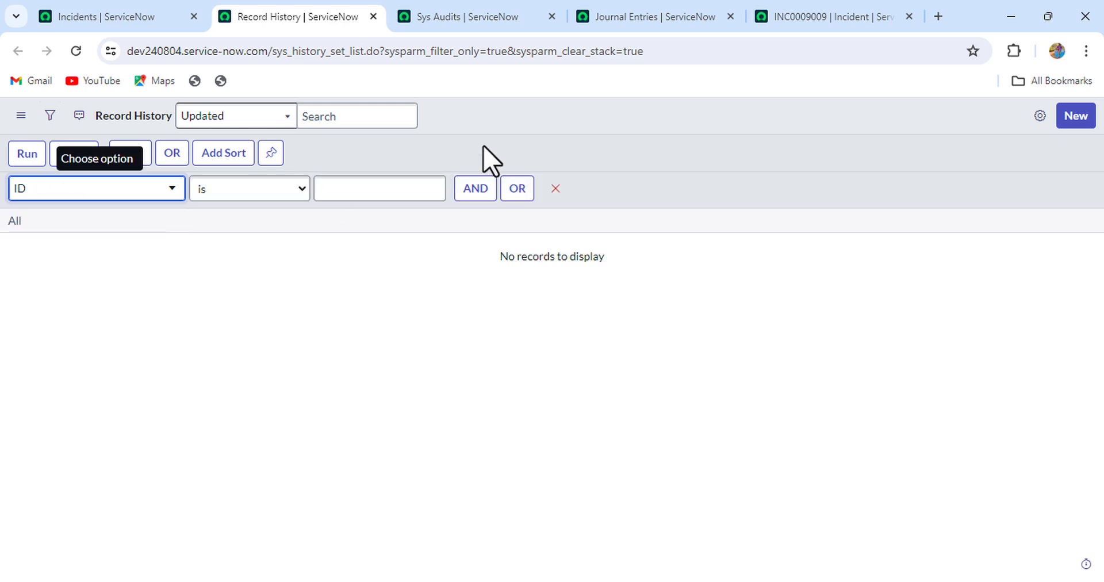
pyautogui.click(382, 189)
pyautogui.hotkey('ctrl', 'v')
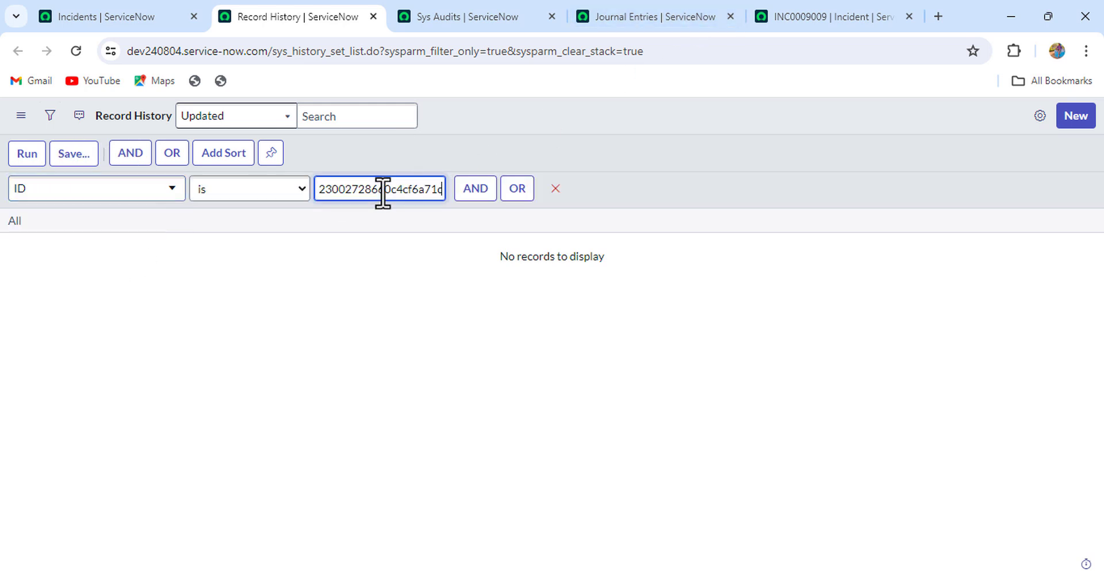
pyautogui.click(37, 156)
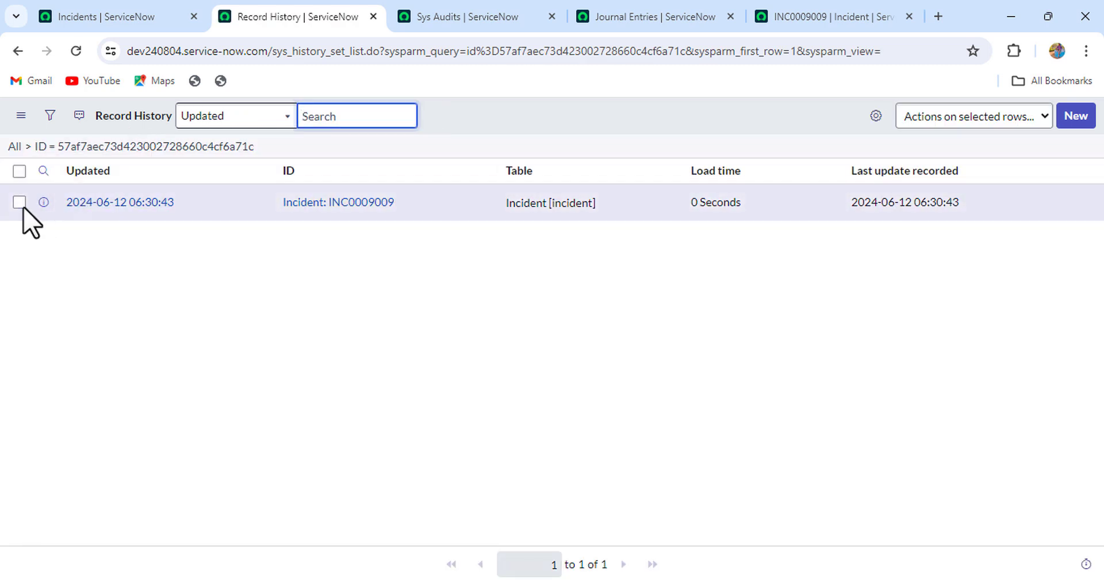
# Delete INC0009009's Record History row via Actions on selected rows, then return to the incident form.
pyautogui.click(20, 202)
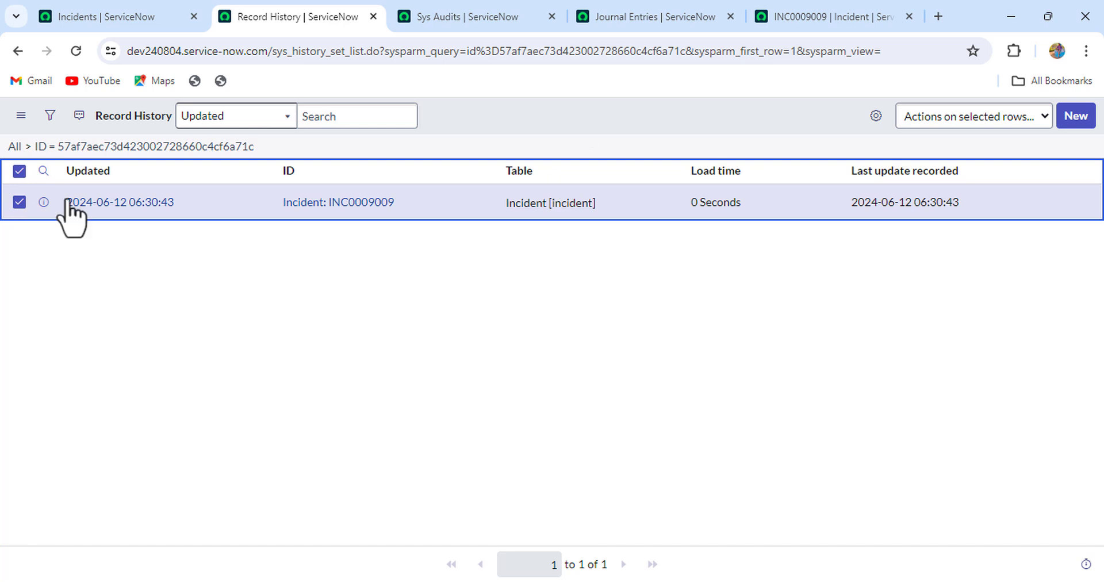
pyautogui.click(965, 129)
pyautogui.click(959, 151)
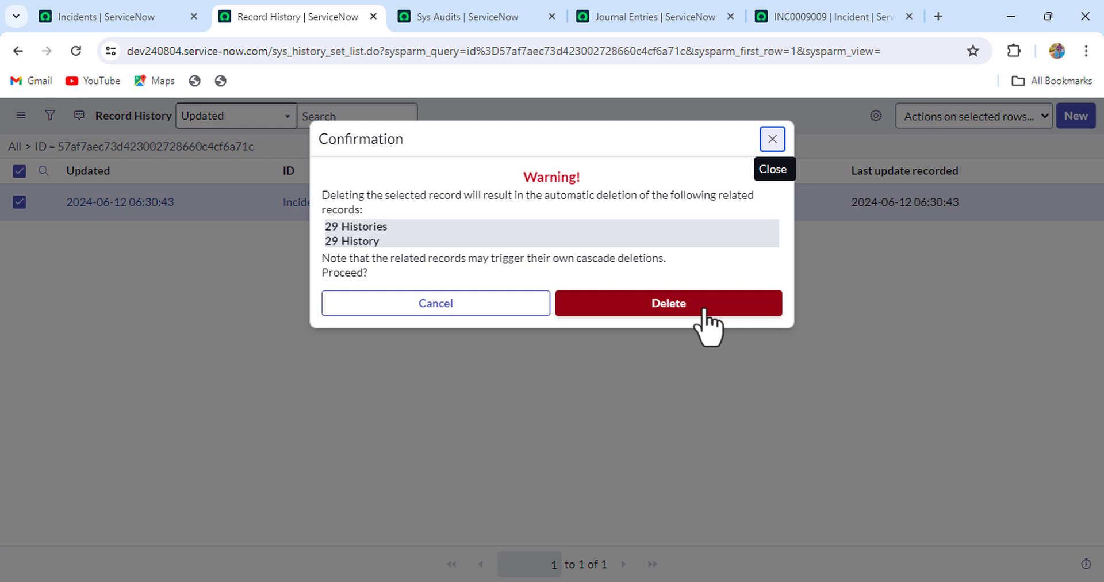
pyautogui.click(704, 313)
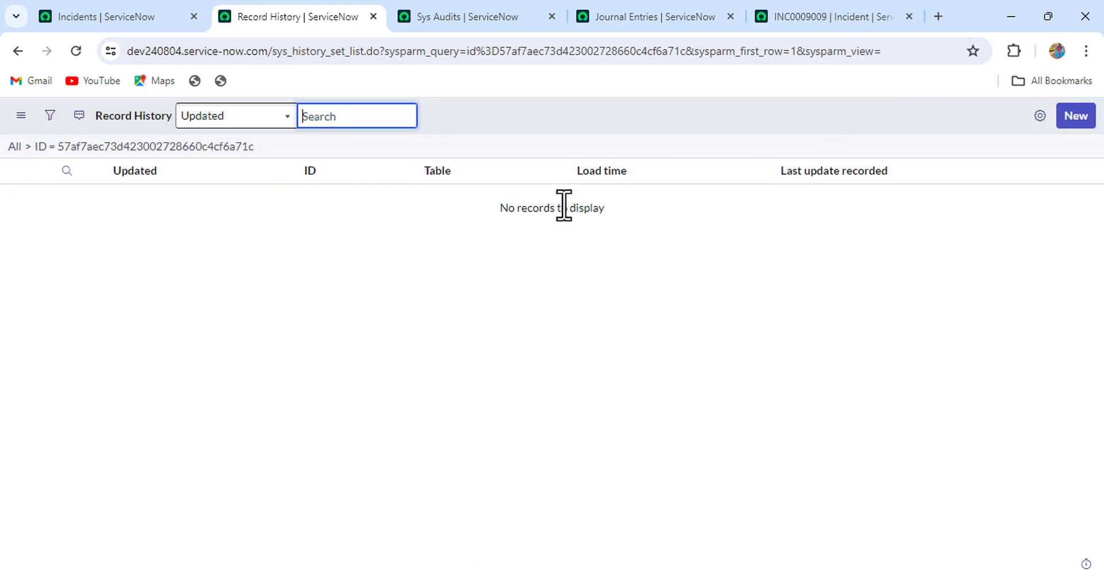
pyautogui.click(882, 18)
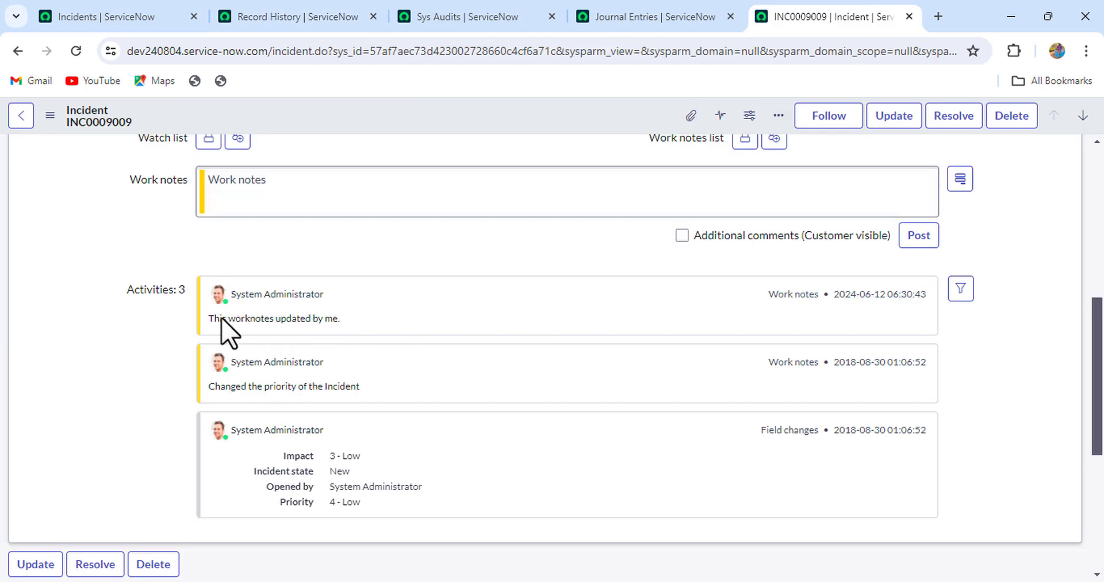
# Confirm INC0009009's Activities now show only two entries, then go to the Journal Entries list.
pyautogui.moveTo(207, 317); pyautogui.dragTo(341, 321)
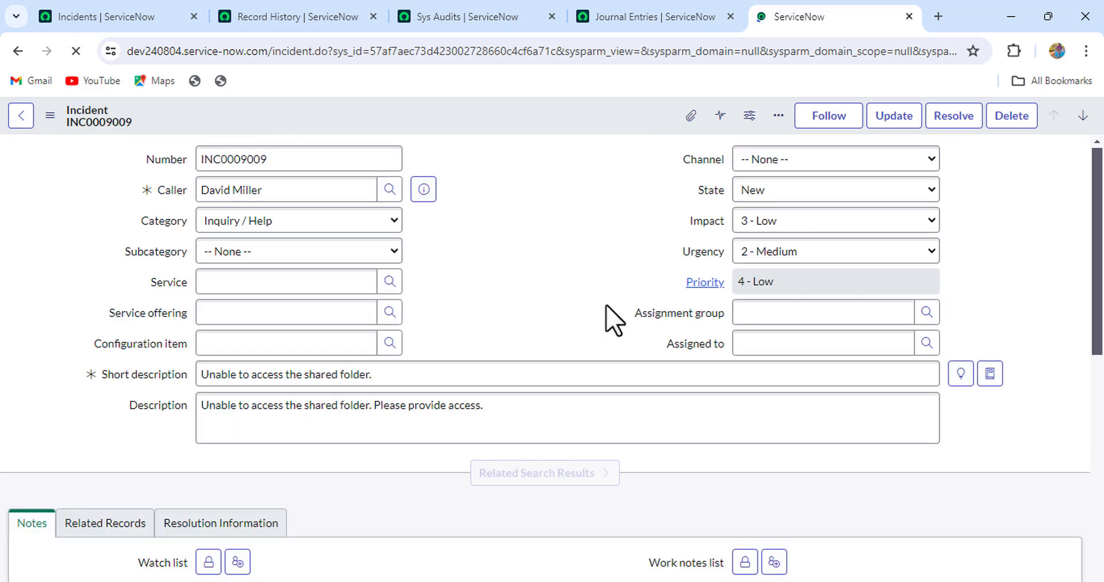
pyautogui.scroll(-7, 552, 356)
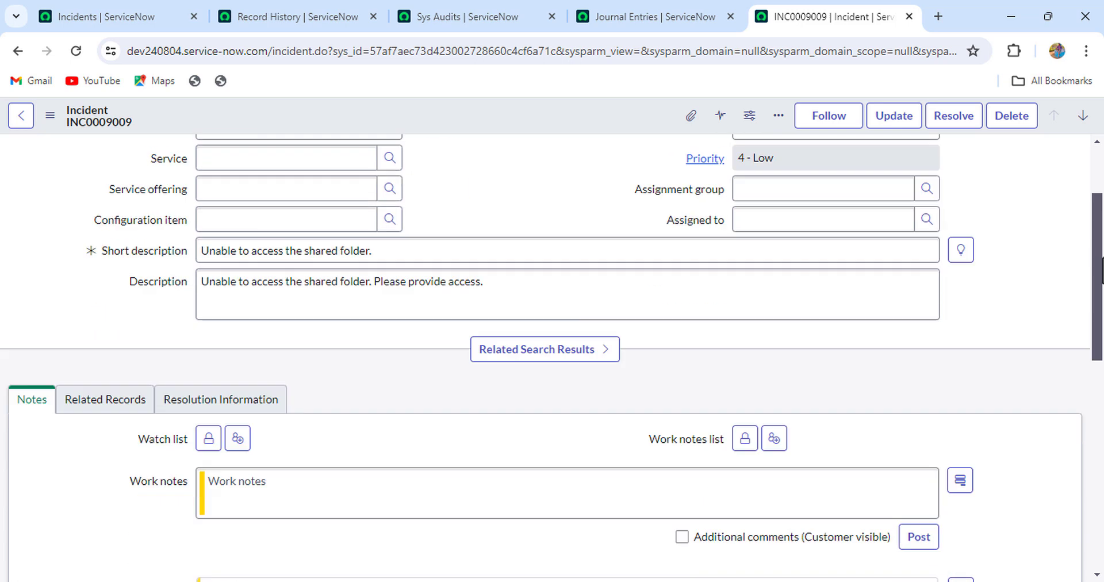
pyautogui.scroll(1, 1058, 344)
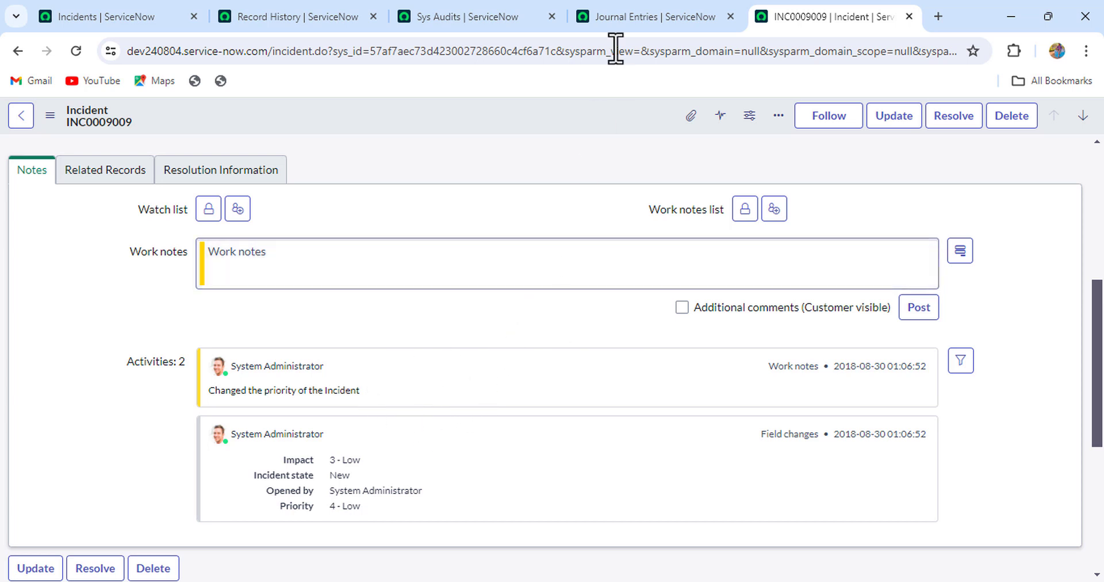
pyautogui.click(645, 16)
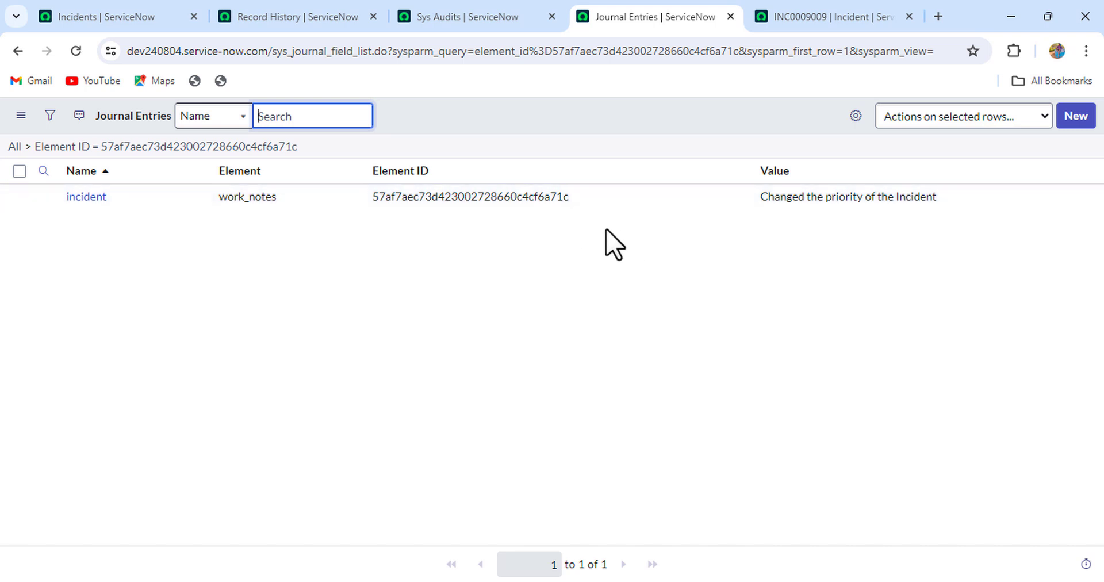
pyautogui.click(474, 14)
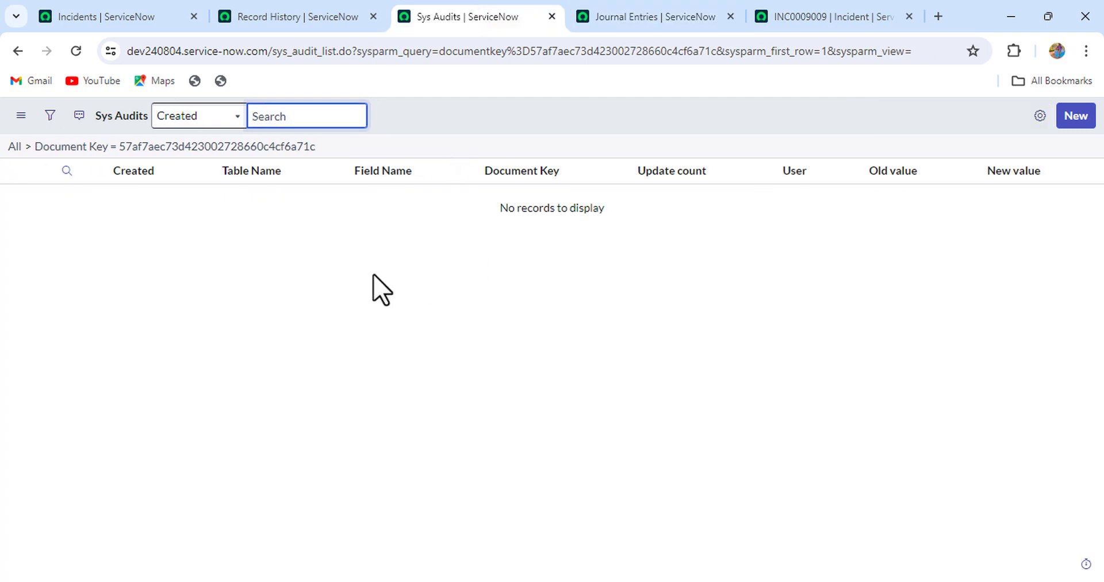
pyautogui.click(297, 18)
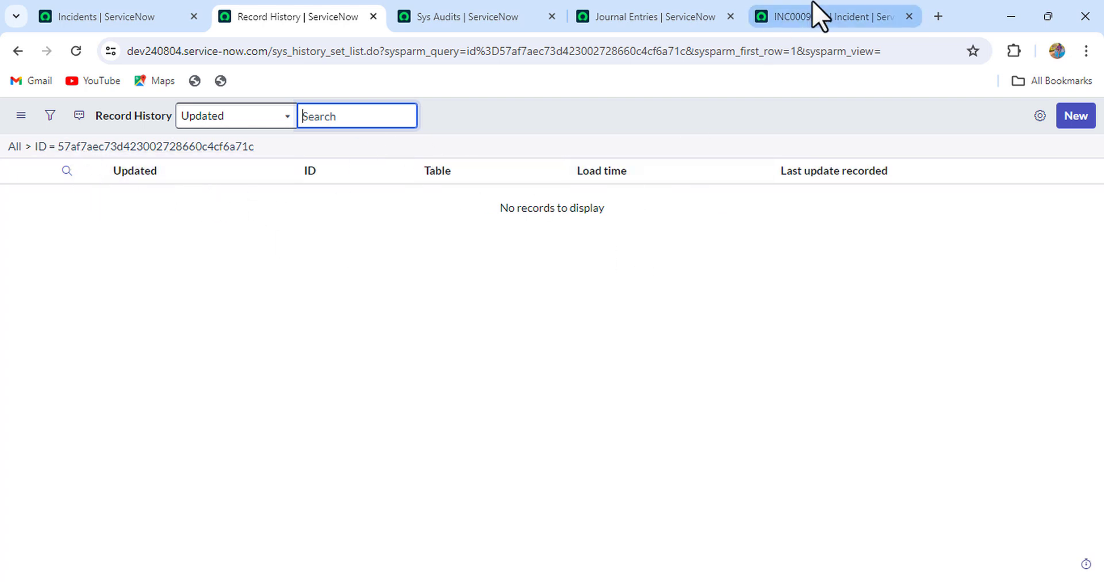
pyautogui.click(815, 16)
pyautogui.click(279, 16)
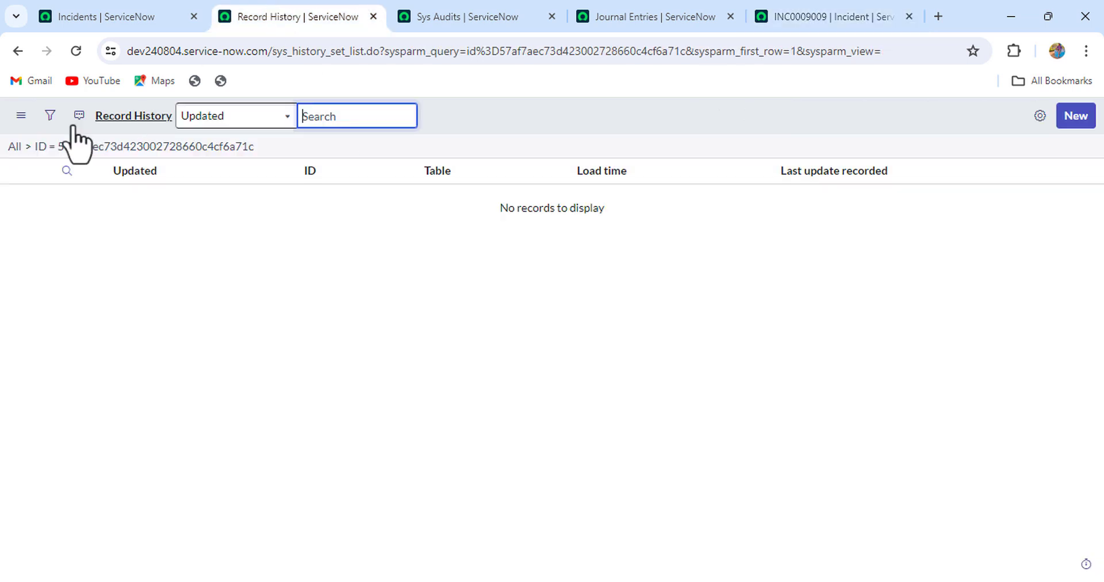
pyautogui.click(77, 52)
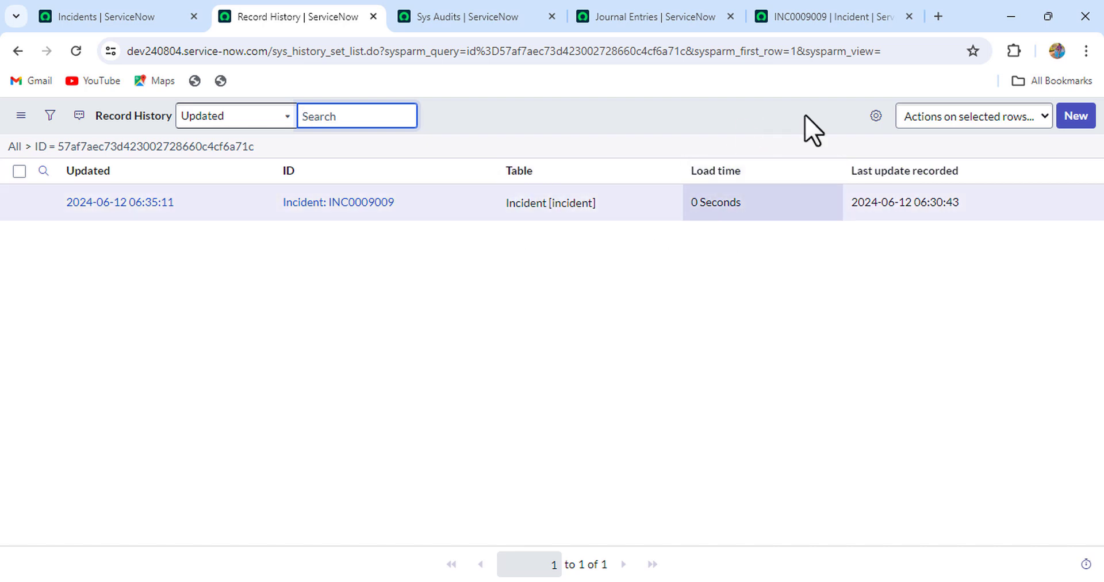
pyautogui.click(841, 15)
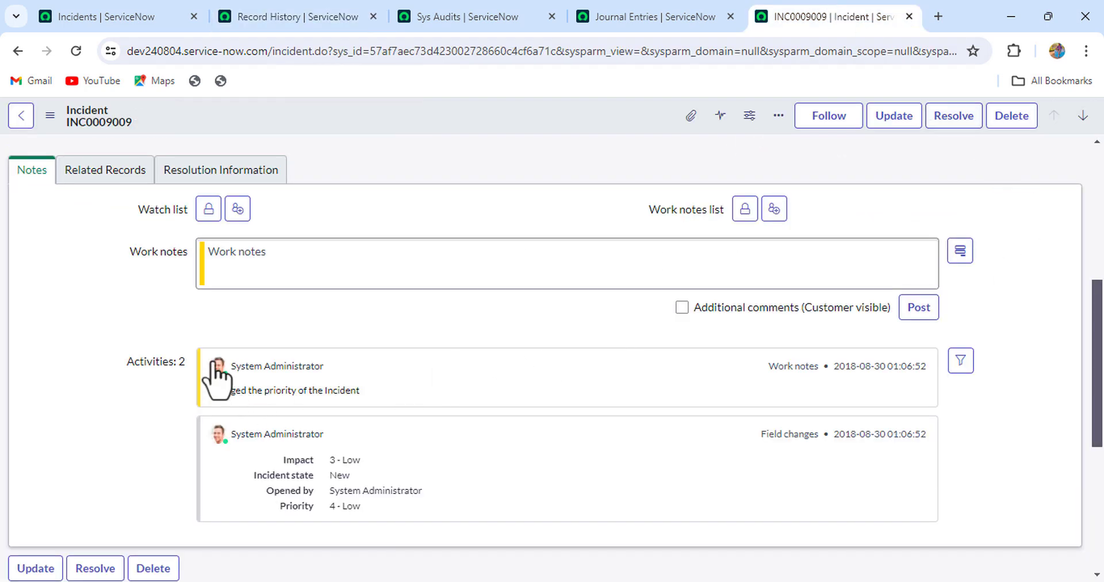